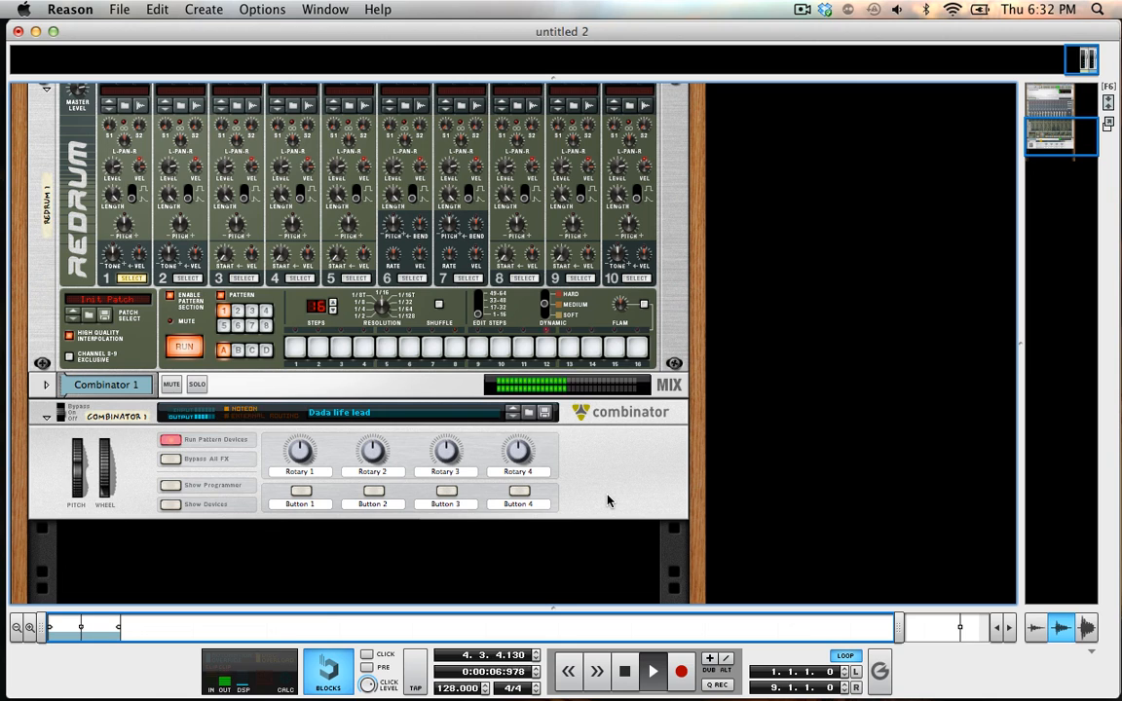
# Stop playback and add a Thor Polysonic Synthesizer below the Combinator in the rack
pyautogui.press('space')
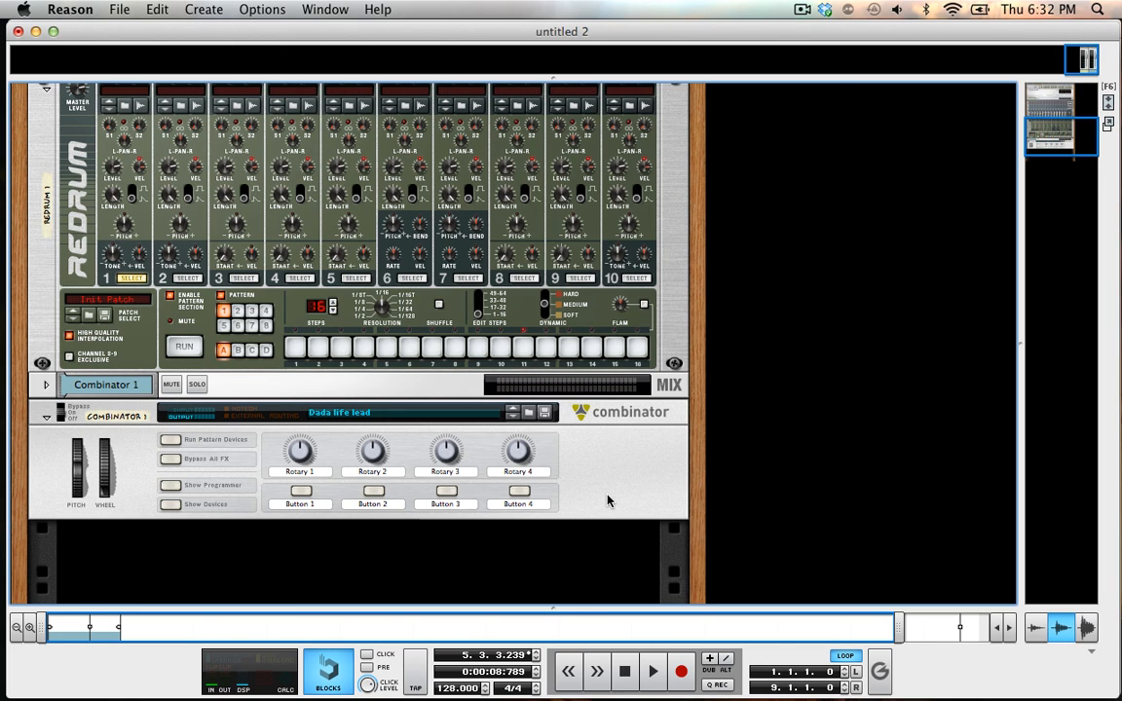
pyautogui.click(607, 500)
pyautogui.scroll(-3, 609, 500)
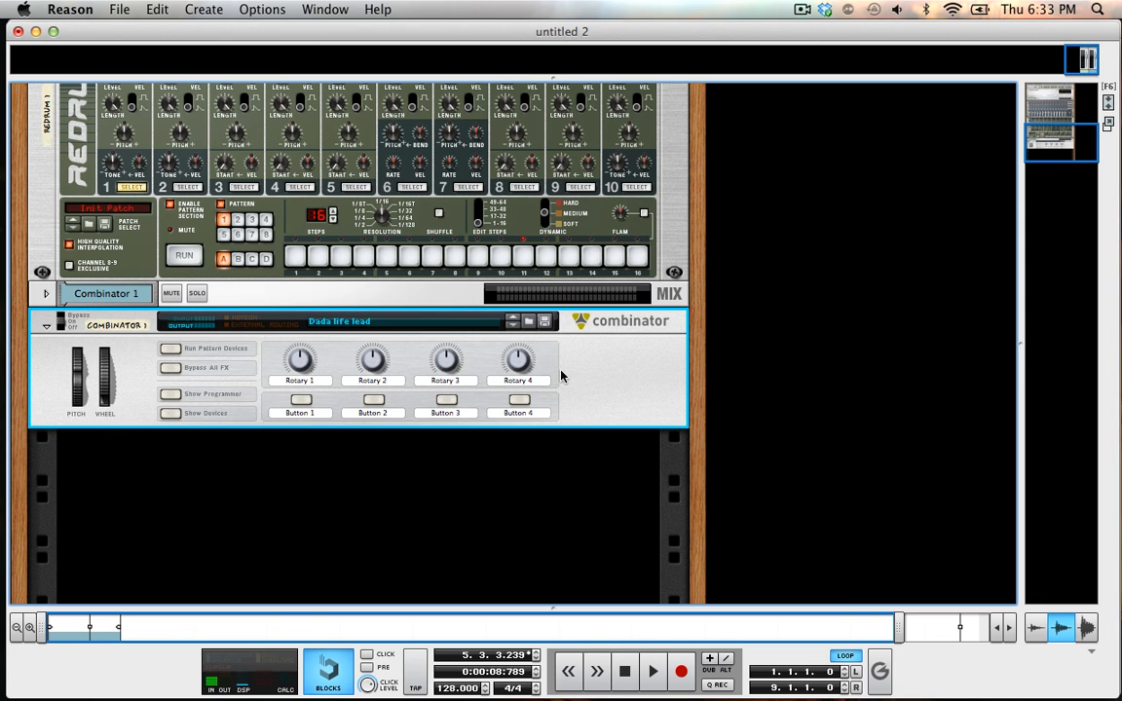
pyautogui.click(157, 8)
pyautogui.moveTo(209, 10)
pyautogui.moveTo(232, 92)
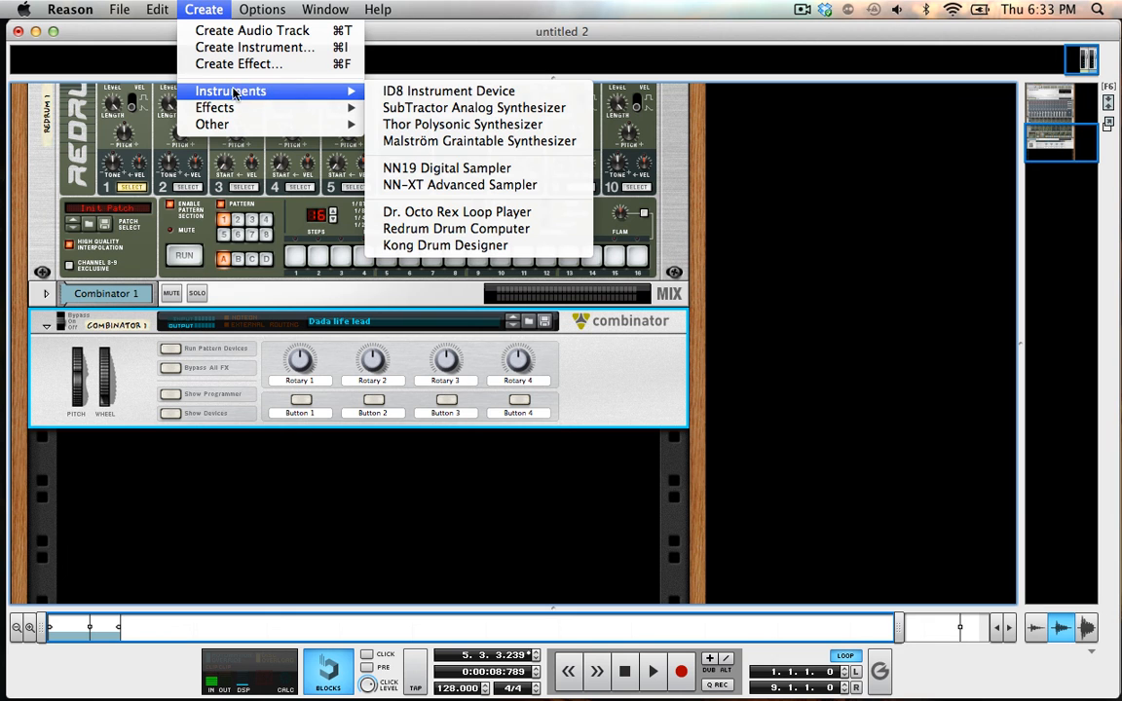
pyautogui.click(436, 125)
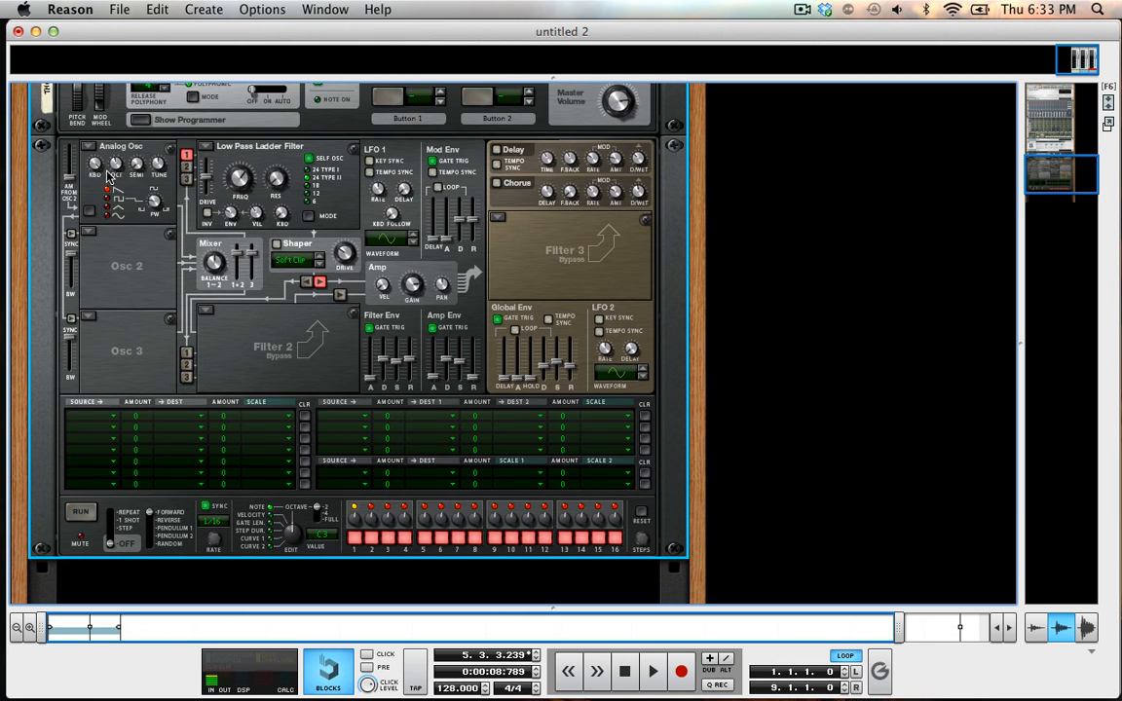
# Set Thor's oscillators 1 and 2 to the Wavetable type and adjust oscillator 1's wavetable position
pyautogui.click(86, 142)
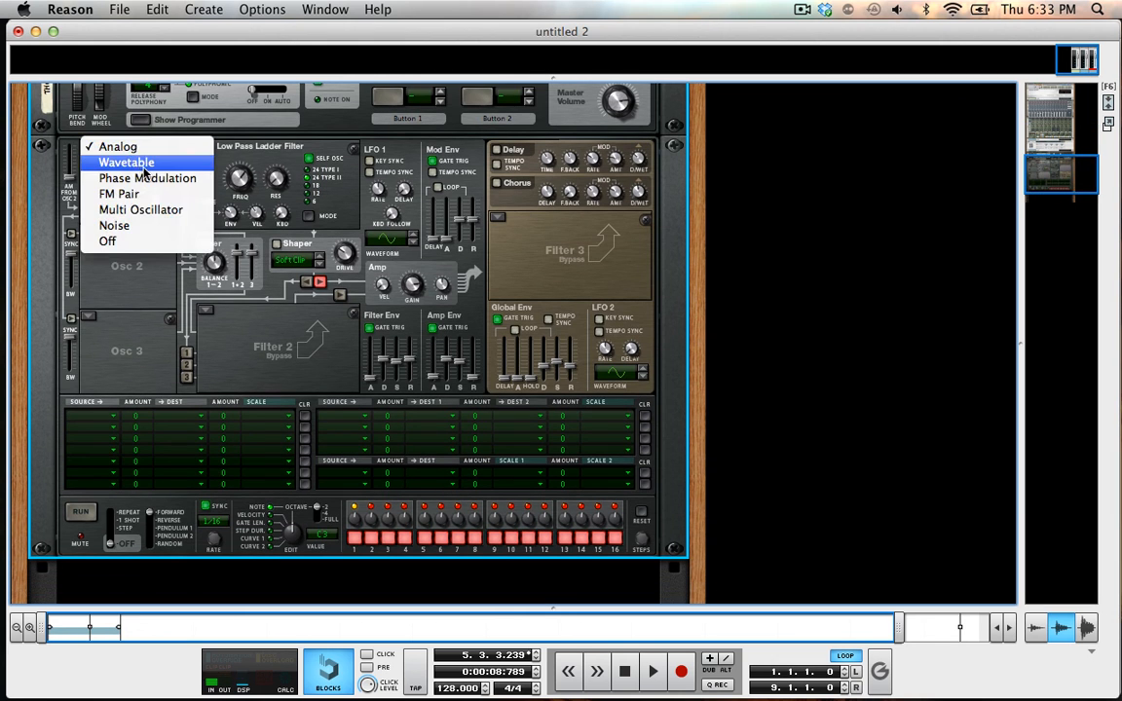
pyautogui.click(121, 153)
pyautogui.click(106, 233)
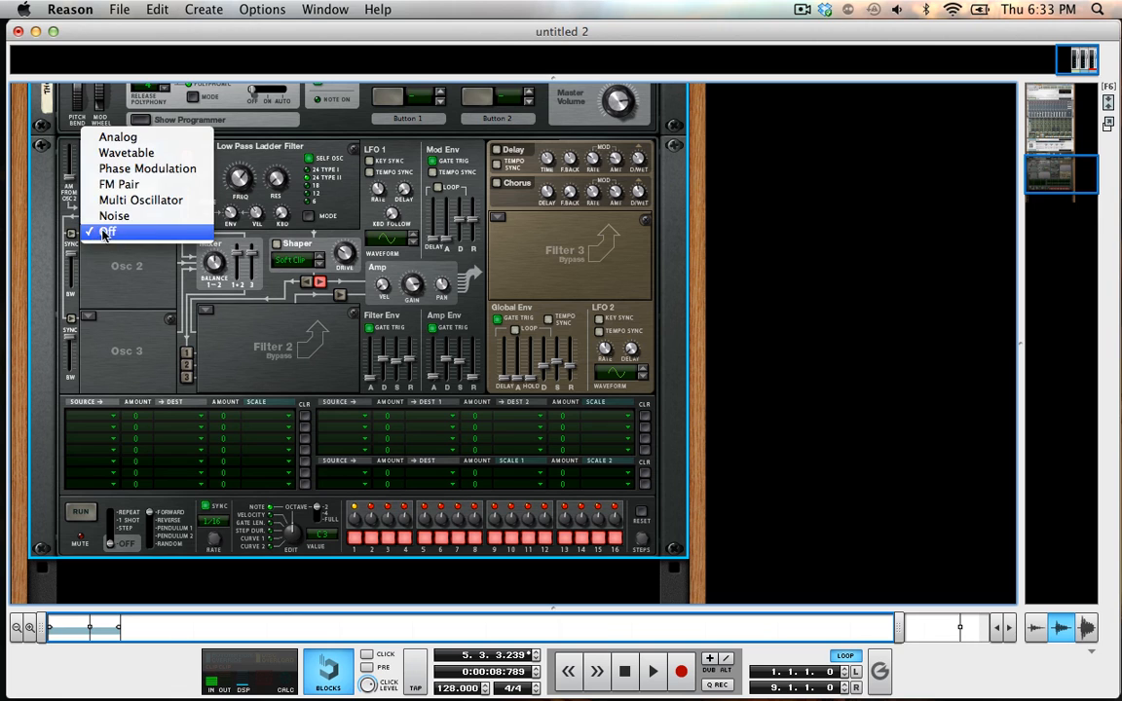
pyautogui.click(175, 154)
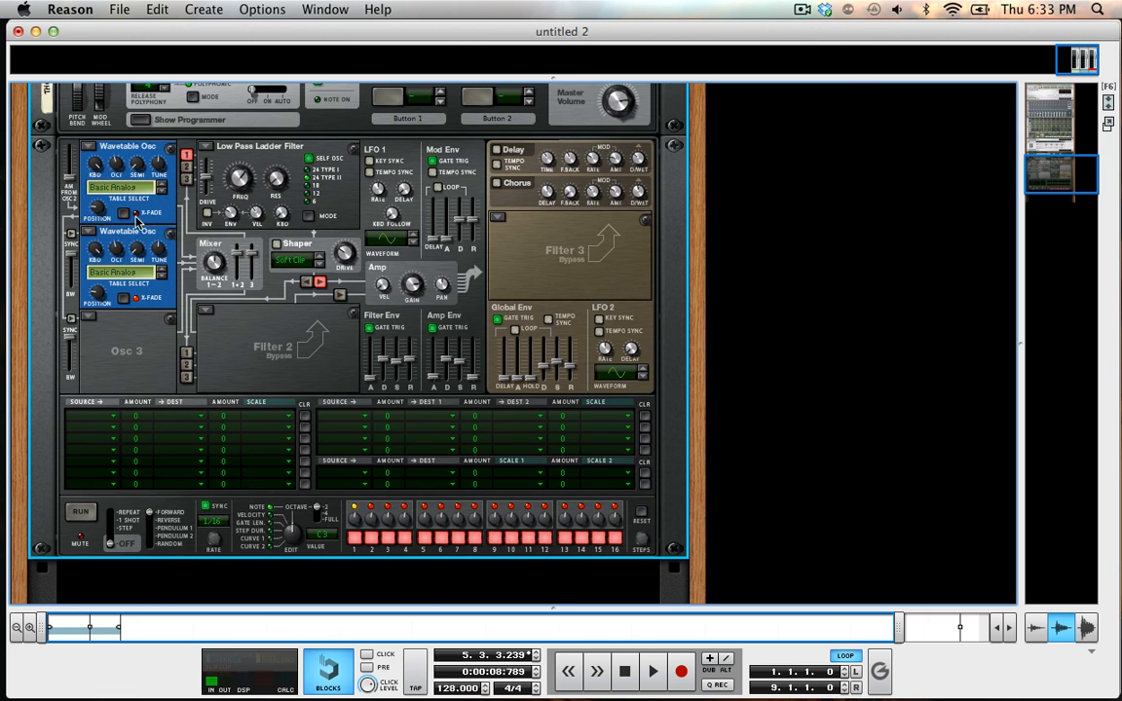
pyautogui.moveTo(102, 215)
pyautogui.mouseDown()
pyautogui.moveTo(106, 92)
pyautogui.moveTo(105, 230)
pyautogui.moveTo(97, 220)
pyautogui.mouseUp()
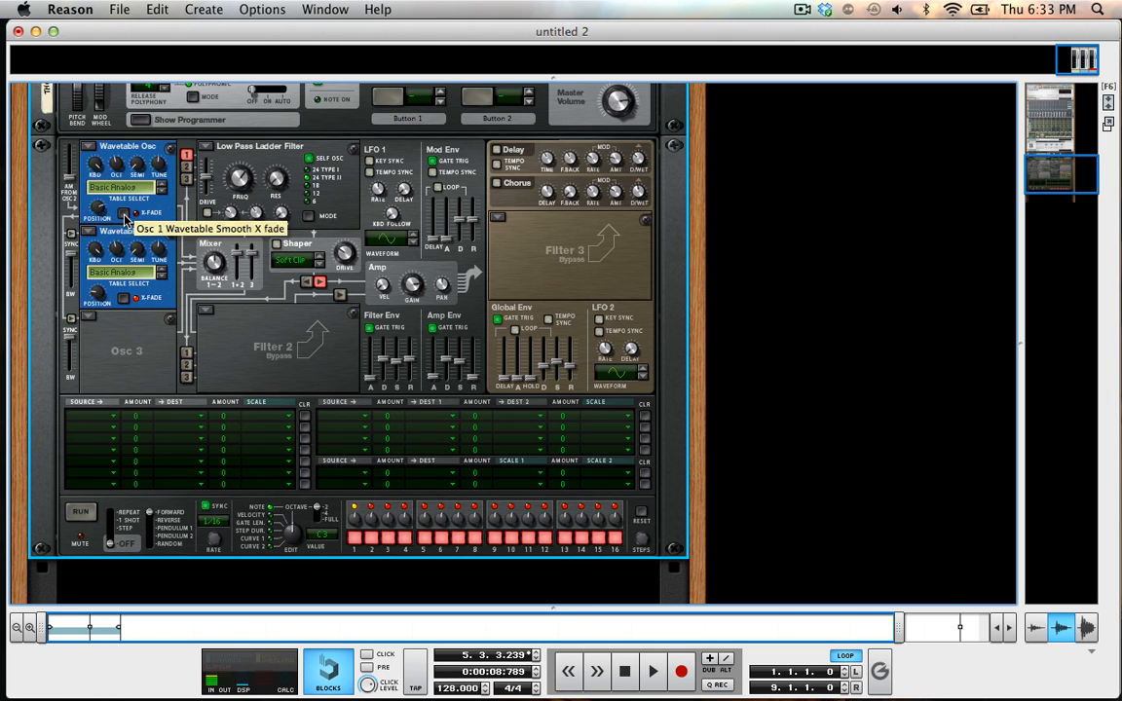
pyautogui.moveTo(99, 215)
pyautogui.mouseDown()
pyautogui.moveTo(101, 236)
pyautogui.moveTo(95, 202)
pyautogui.moveTo(94, 213)
pyautogui.mouseUp()
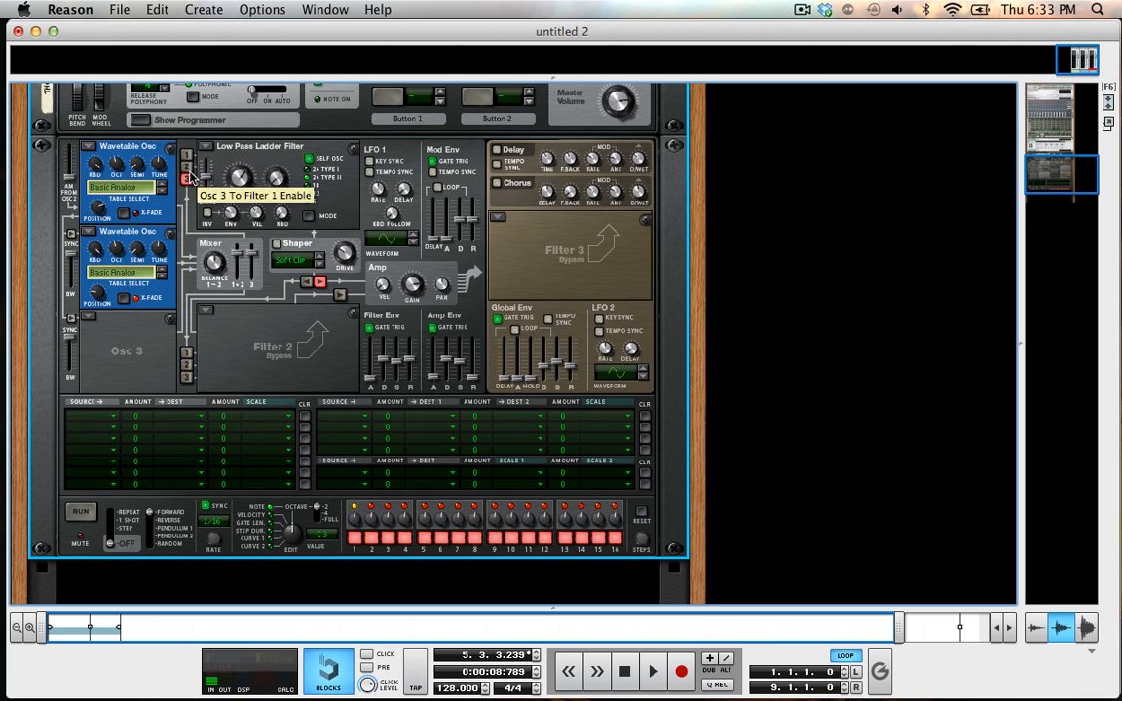
# Route oscillator 2 into Filter 1 alongside oscillator 1 and adjust the fine tuning of both oscillators
pyautogui.click(186, 166)
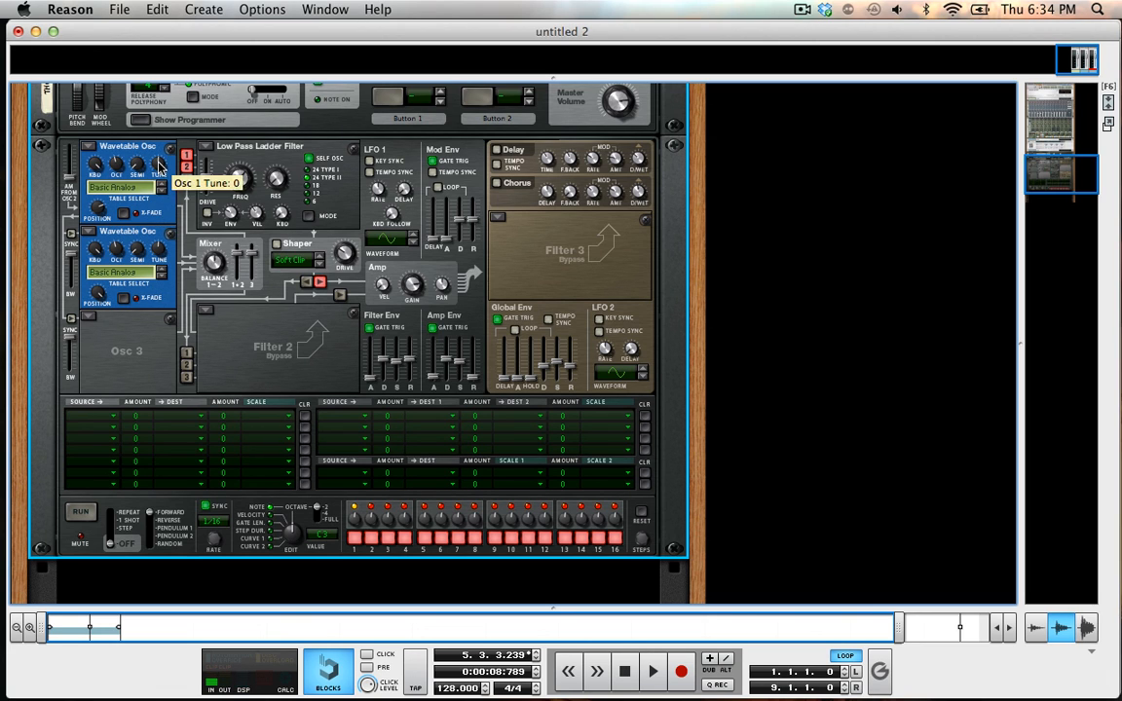
pyautogui.moveTo(158, 165); pyautogui.dragTo(161, 164)
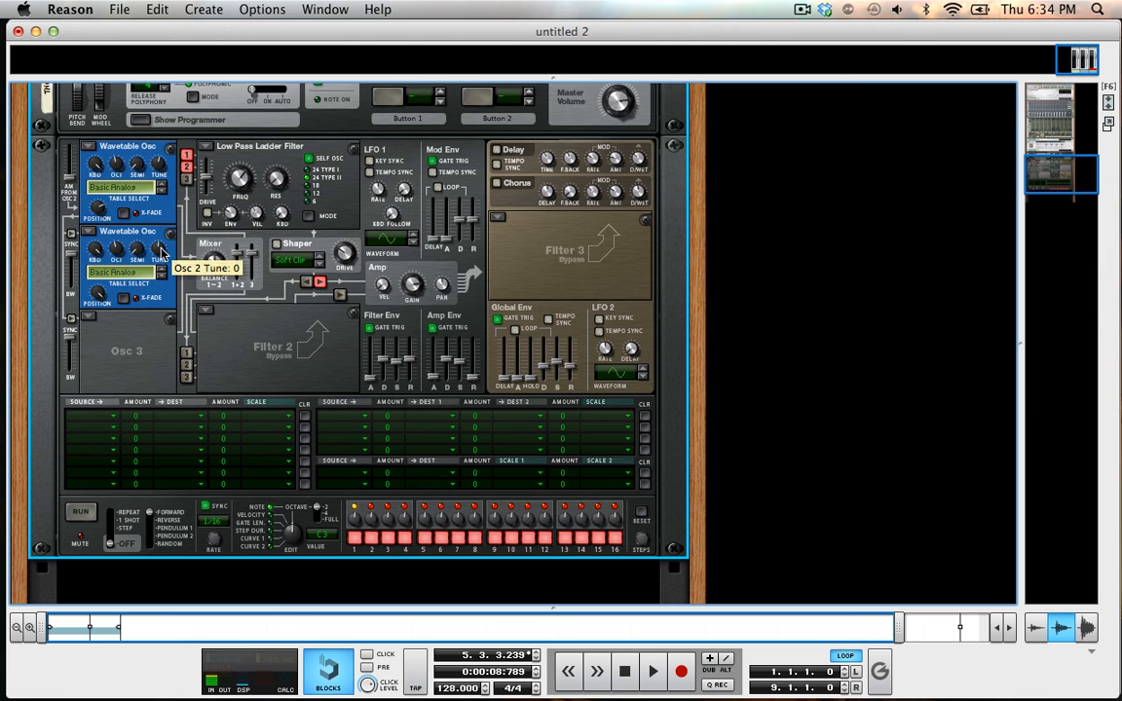
pyautogui.moveTo(160, 251); pyautogui.dragTo(161, 260)
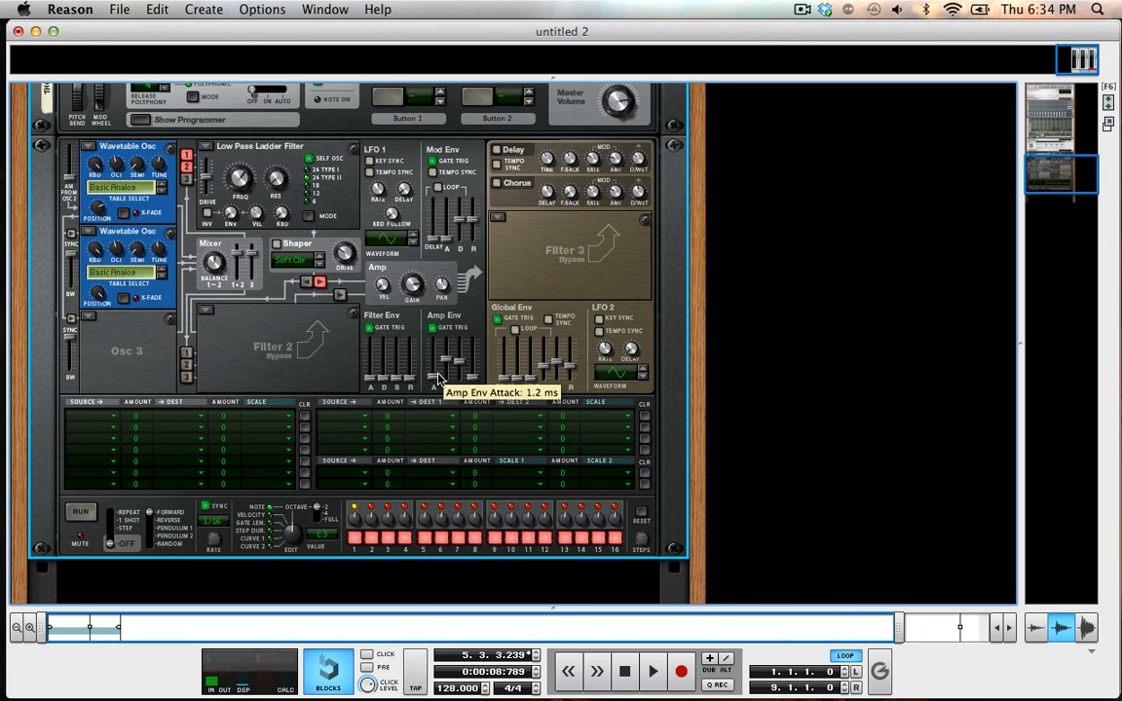
# Shape Thor's amp envelope by adjusting attack and decay, raising the sustain and lengthening the release slightly
pyautogui.moveTo(437, 377); pyautogui.dragTo(443, 376)
pyautogui.moveTo(444, 366); pyautogui.dragTo(445, 372)
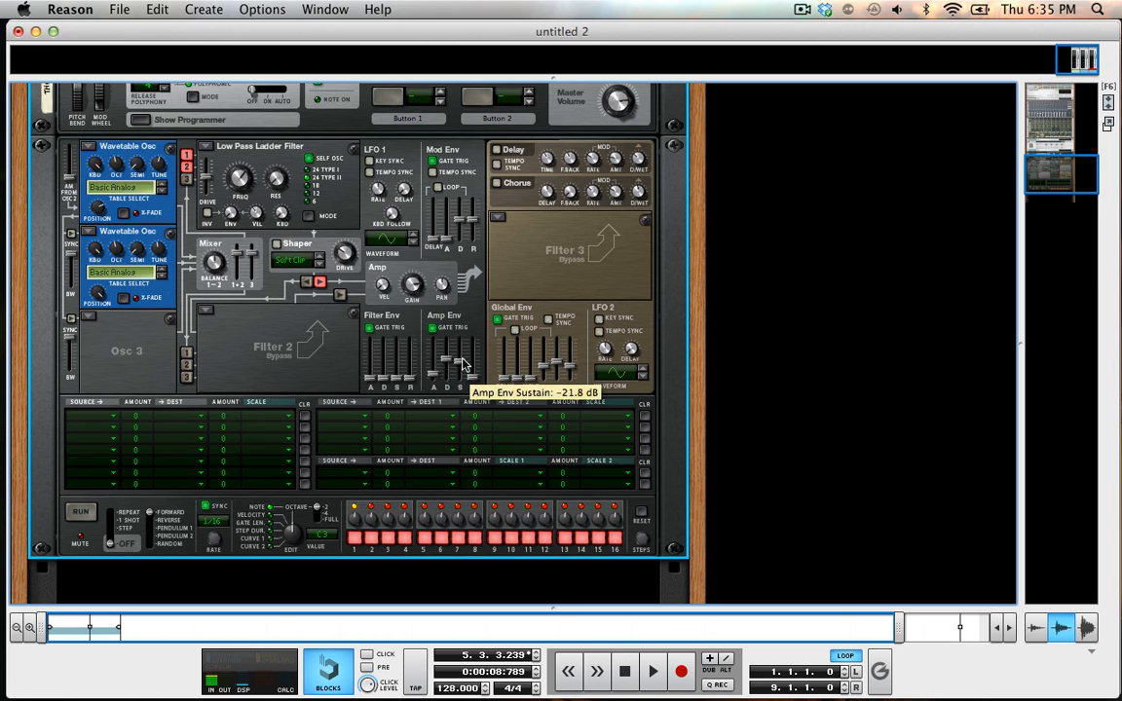
pyautogui.moveTo(459, 356); pyautogui.dragTo(461, 342)
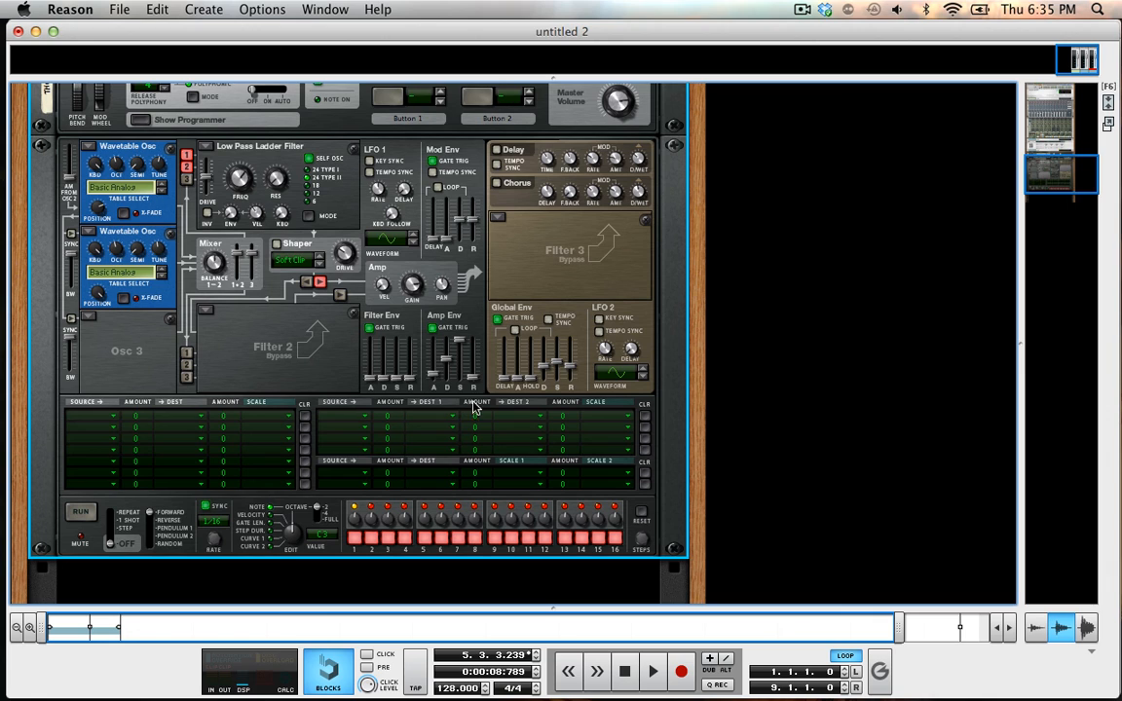
pyautogui.moveTo(476, 378); pyautogui.dragTo(477, 371)
# Set Thor's Shaper to Saturate mode and adjust its drive
pyautogui.click(291, 260)
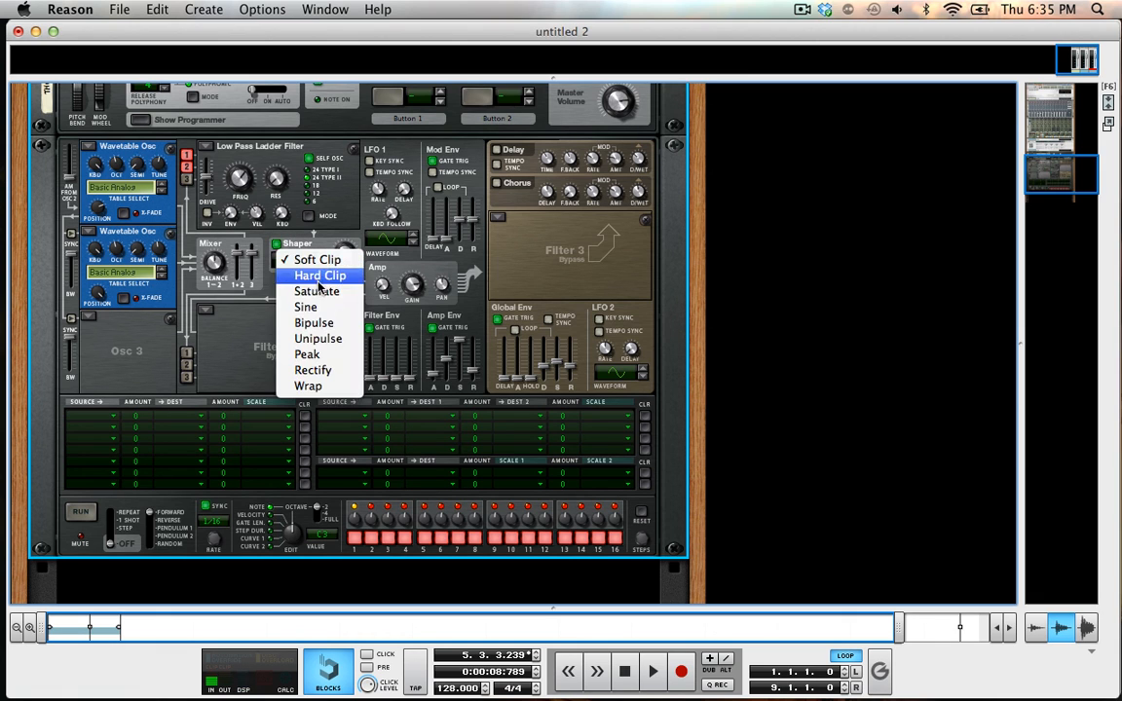
pyautogui.click(319, 291)
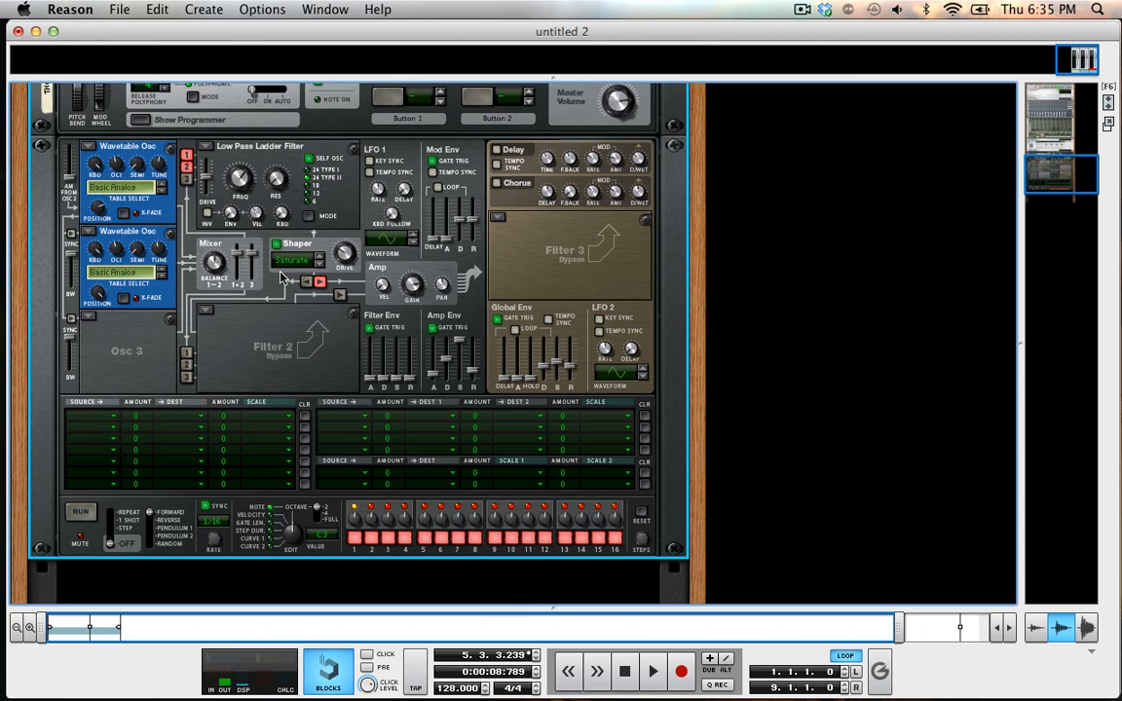
pyautogui.moveTo(346, 256); pyautogui.dragTo(350, 182)
# Add an RV-7 Digital Reverb effect below the Thor synthesizer
pyautogui.scroll(-3, 348, 182)
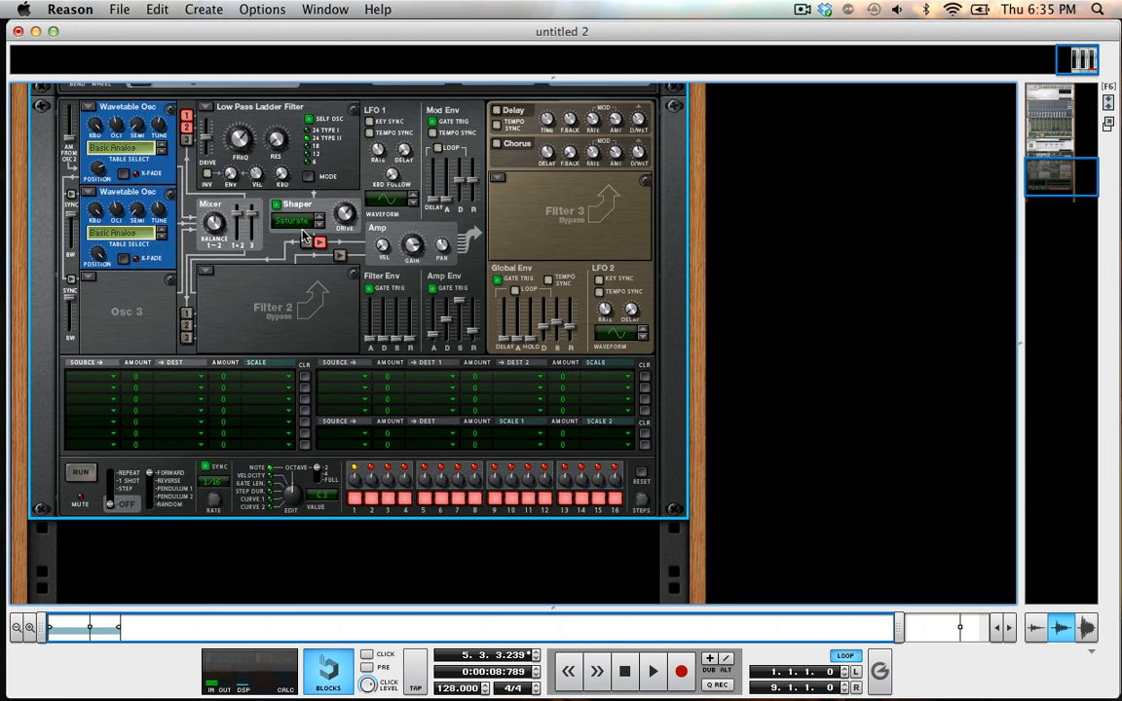
pyautogui.scroll(3, 302, 236)
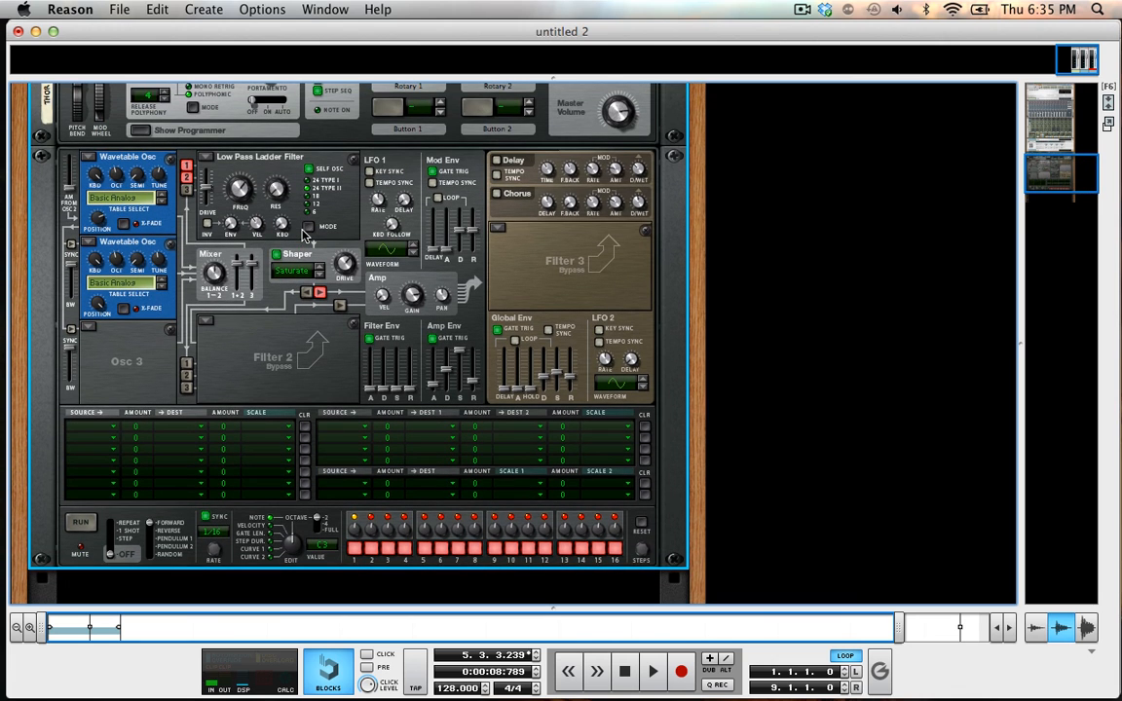
pyautogui.scroll(1, 301, 234)
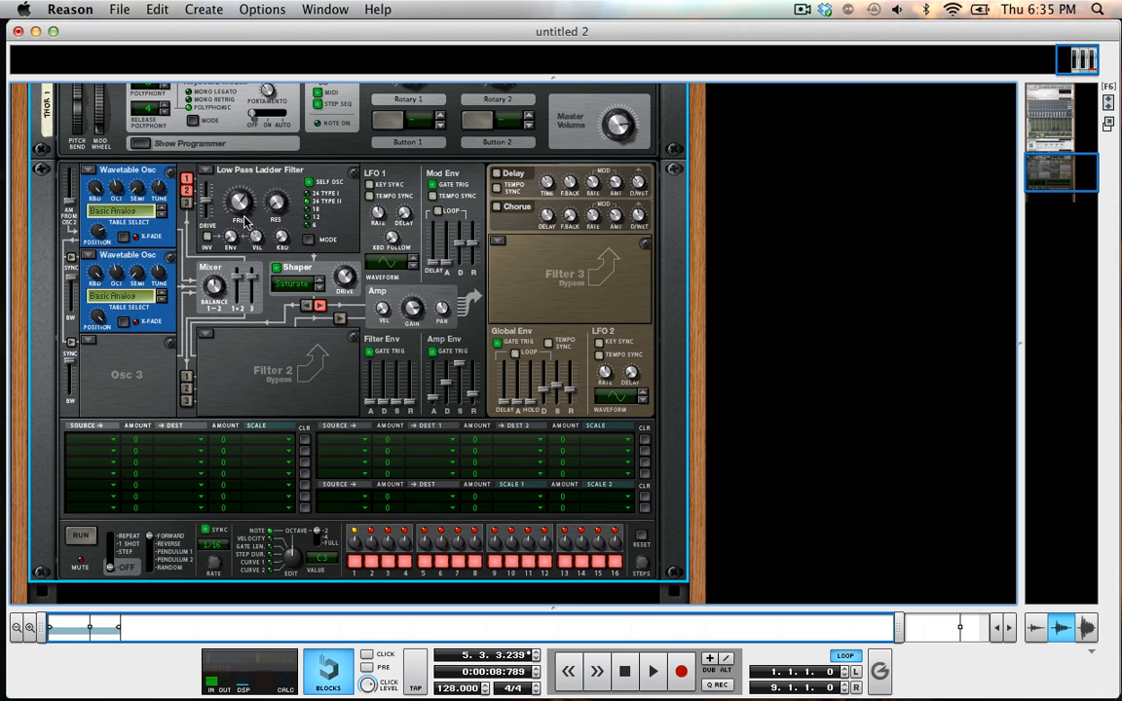
pyautogui.scroll(-5, 241, 219)
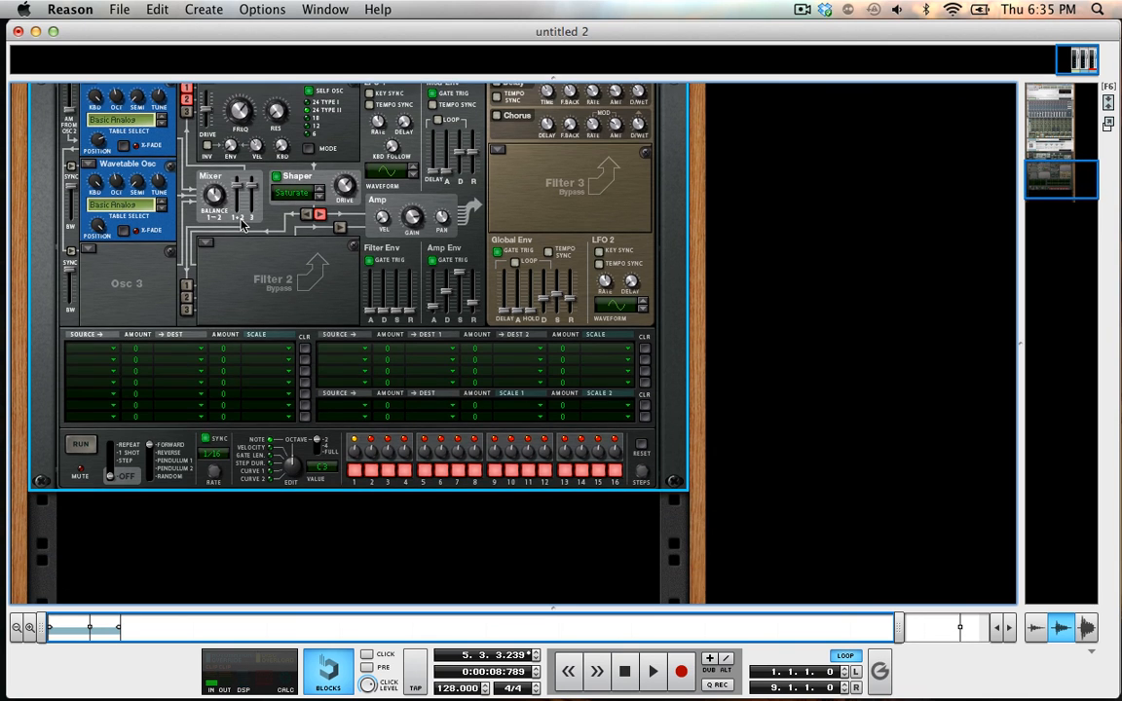
pyautogui.scroll(-3, 270, 277)
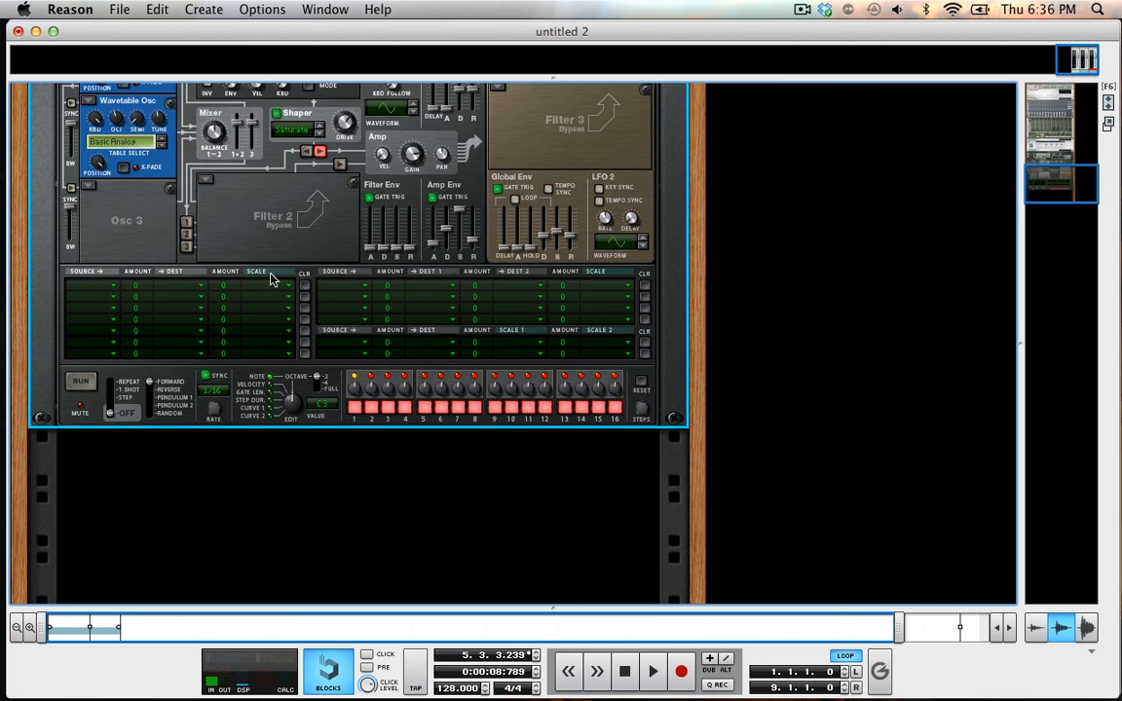
pyautogui.click(209, 8)
pyautogui.moveTo(202, 107)
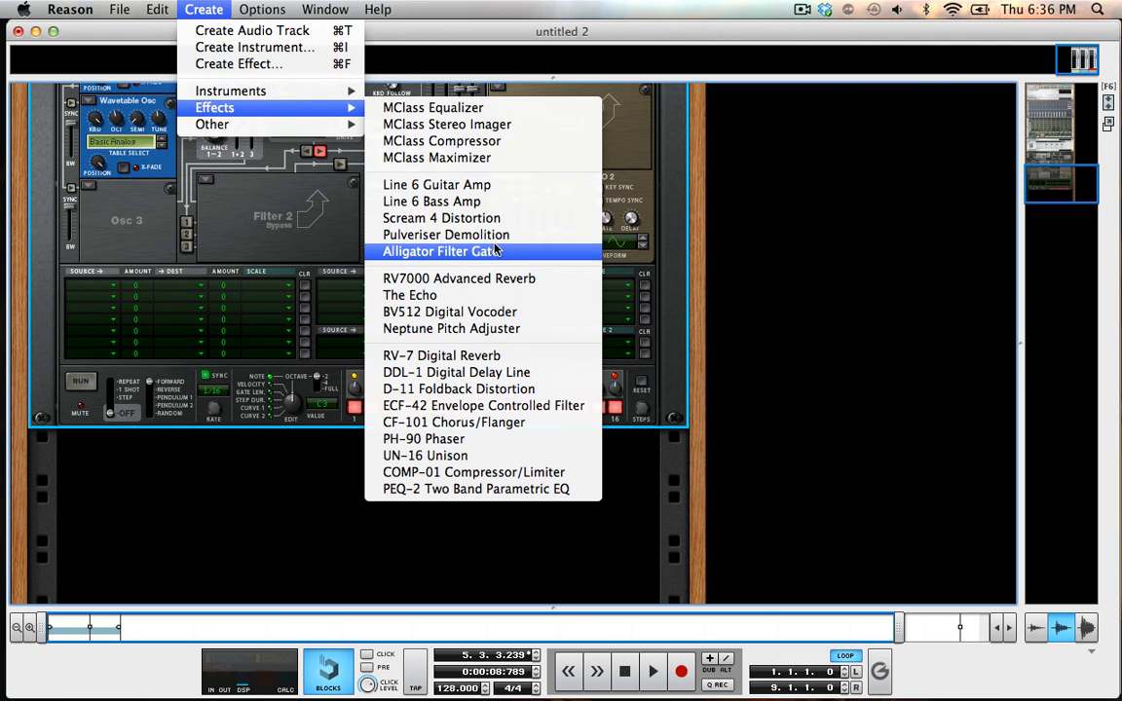
pyautogui.click(553, 354)
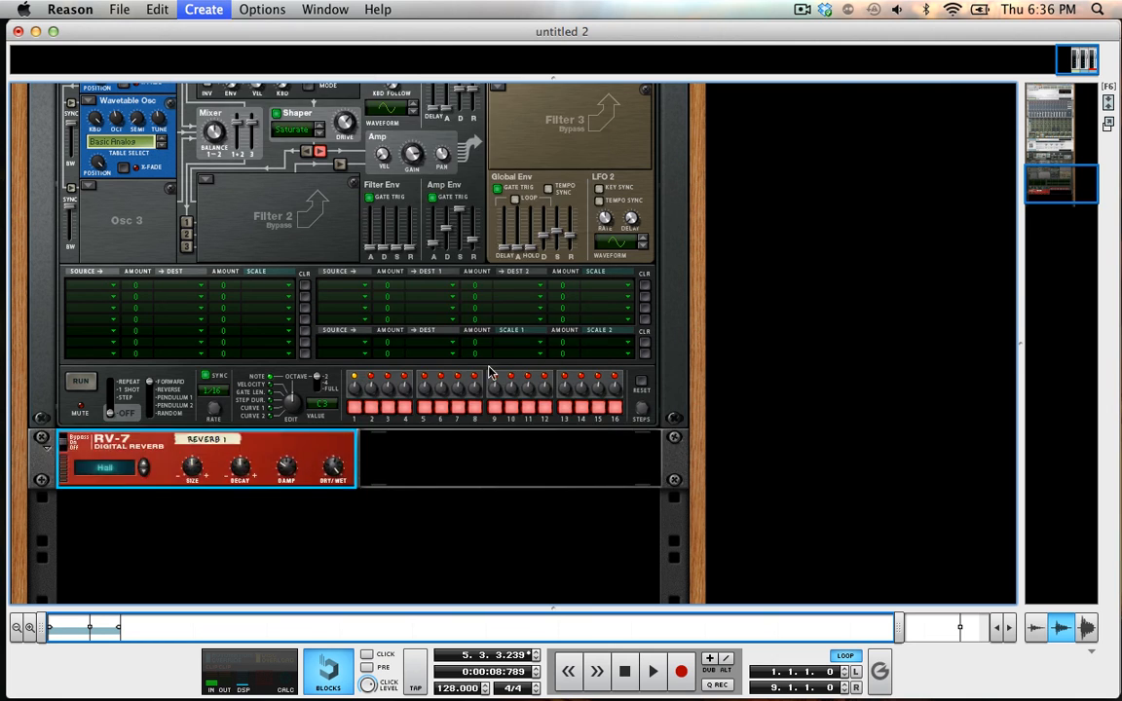
# Add an MClass Equalizer below the RV-7 reverb
pyautogui.scroll(-2, 286, 204)
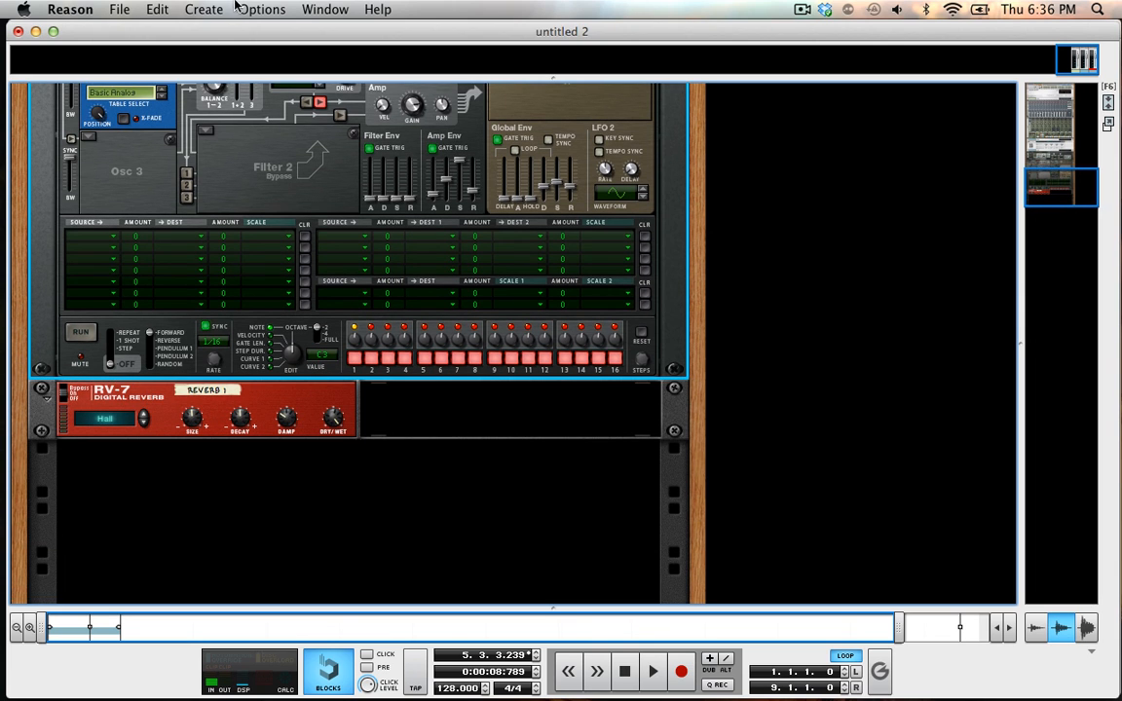
pyautogui.click(204, 9)
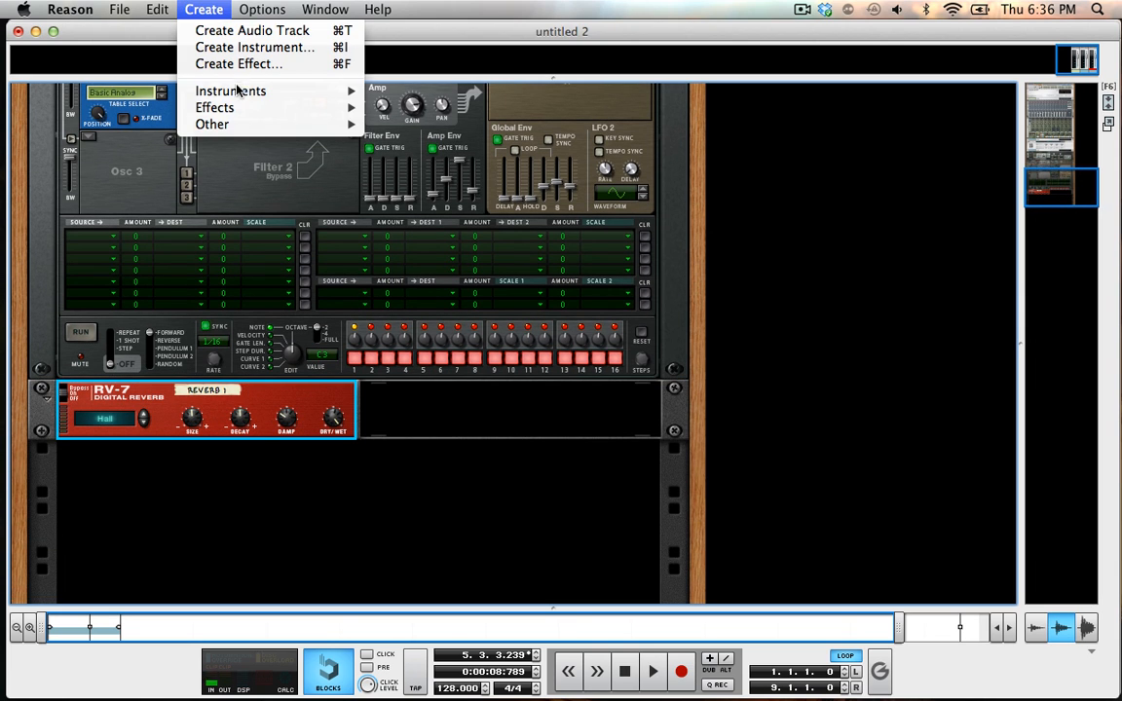
pyautogui.moveTo(216, 107)
pyautogui.click(401, 107)
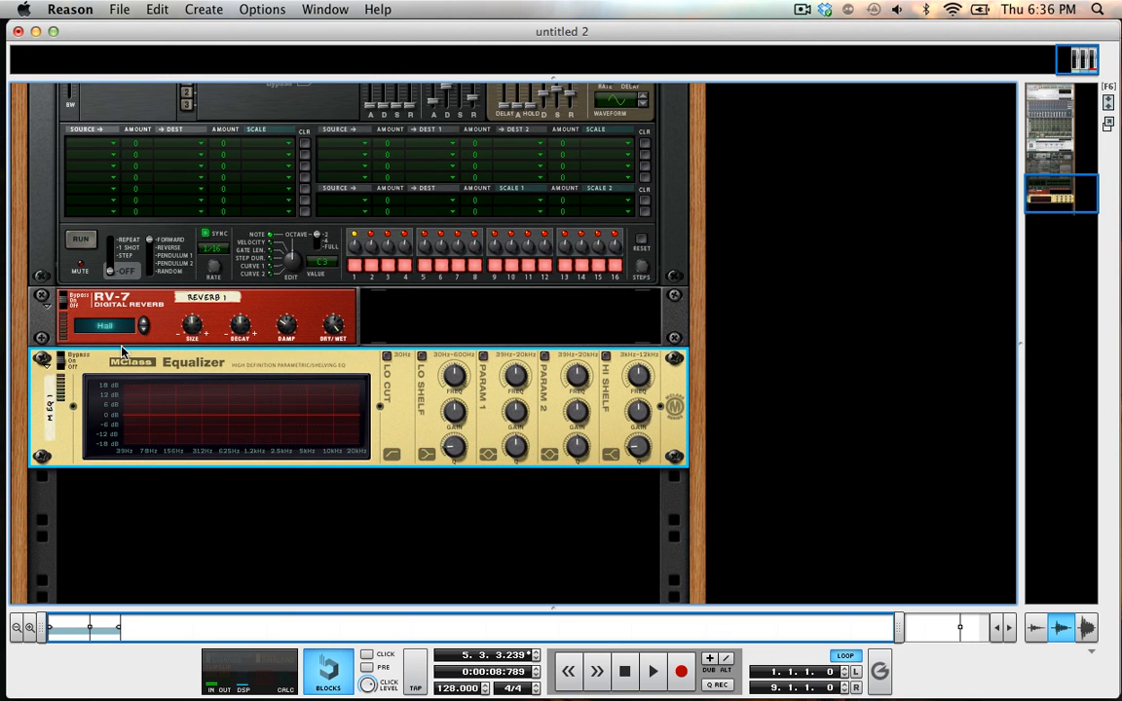
# Lower the RV-7 reverb's dry/wet mix and adjust its size
pyautogui.scroll(5, 122, 350)
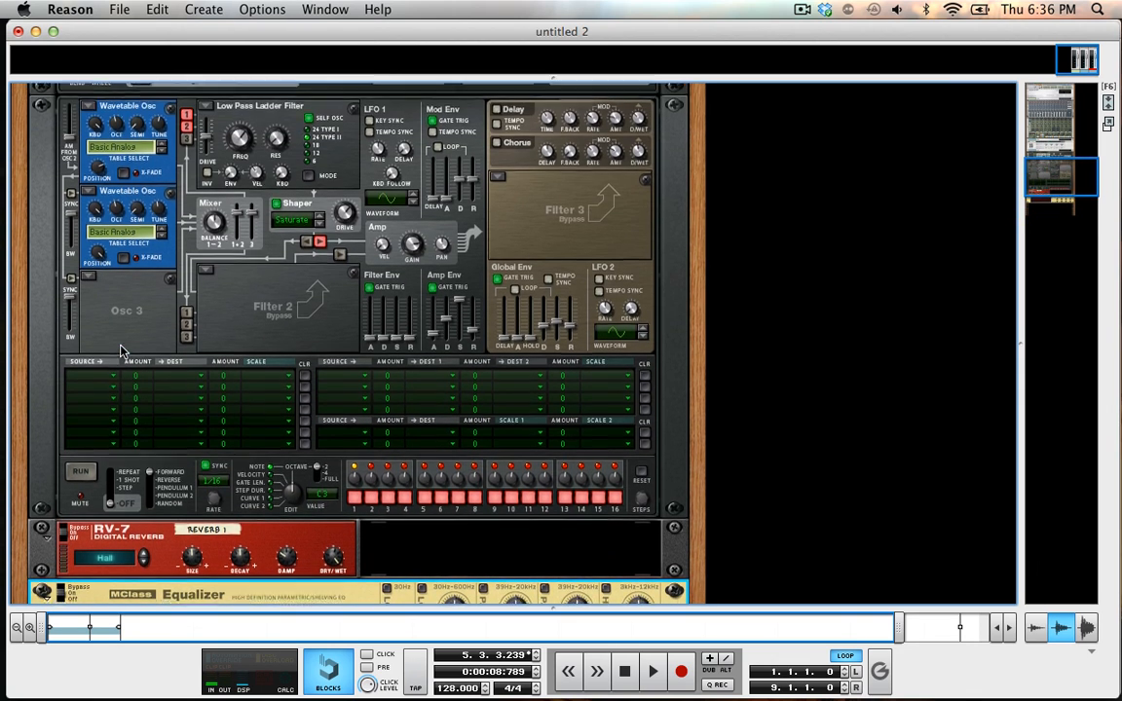
pyautogui.scroll(-3, 122, 350)
pyautogui.click(304, 396)
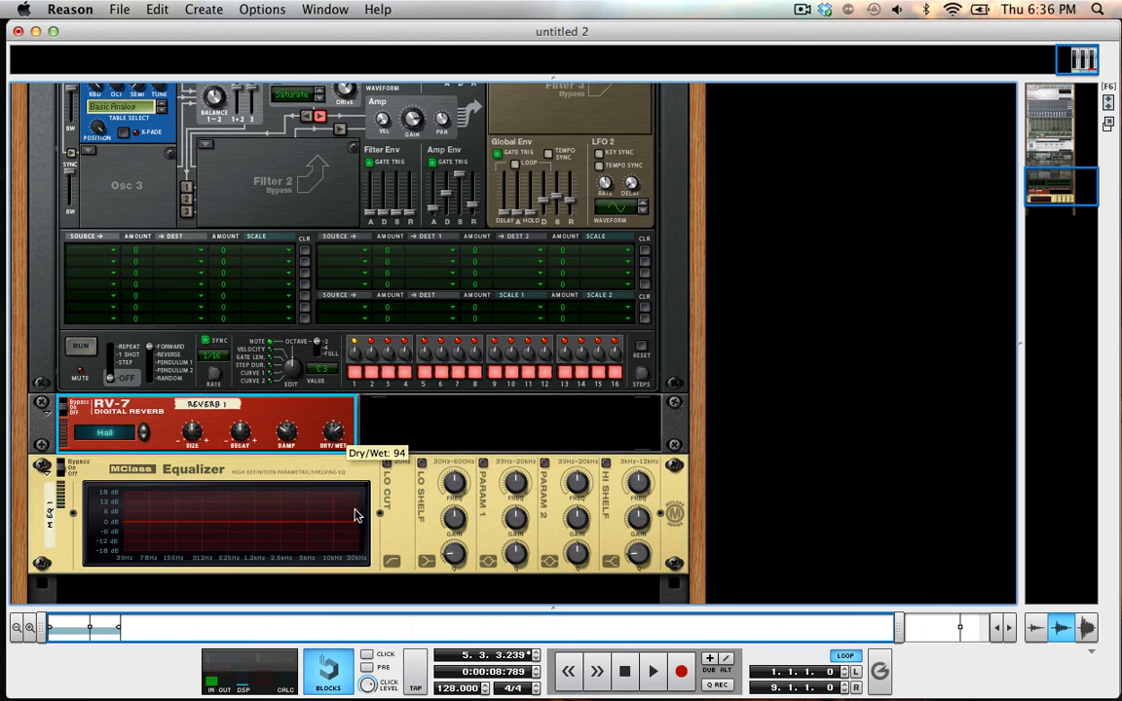
pyautogui.moveTo(331, 414); pyautogui.dragTo(438, 630)
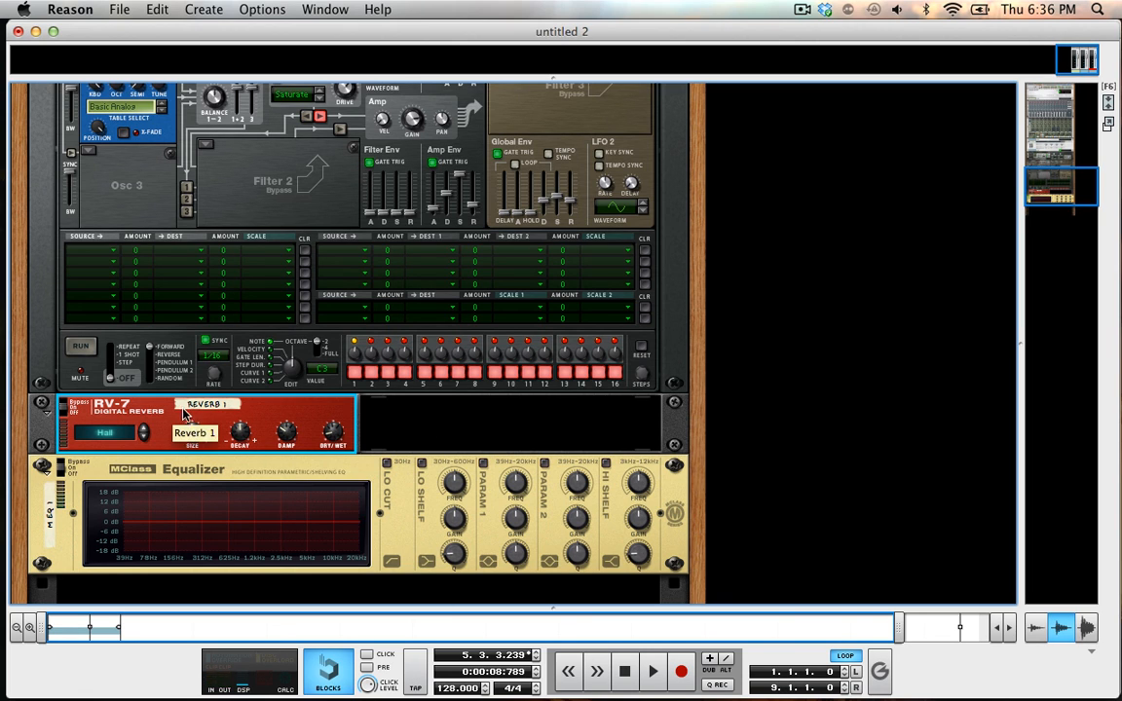
pyautogui.moveTo(192, 430); pyautogui.dragTo(211, 486)
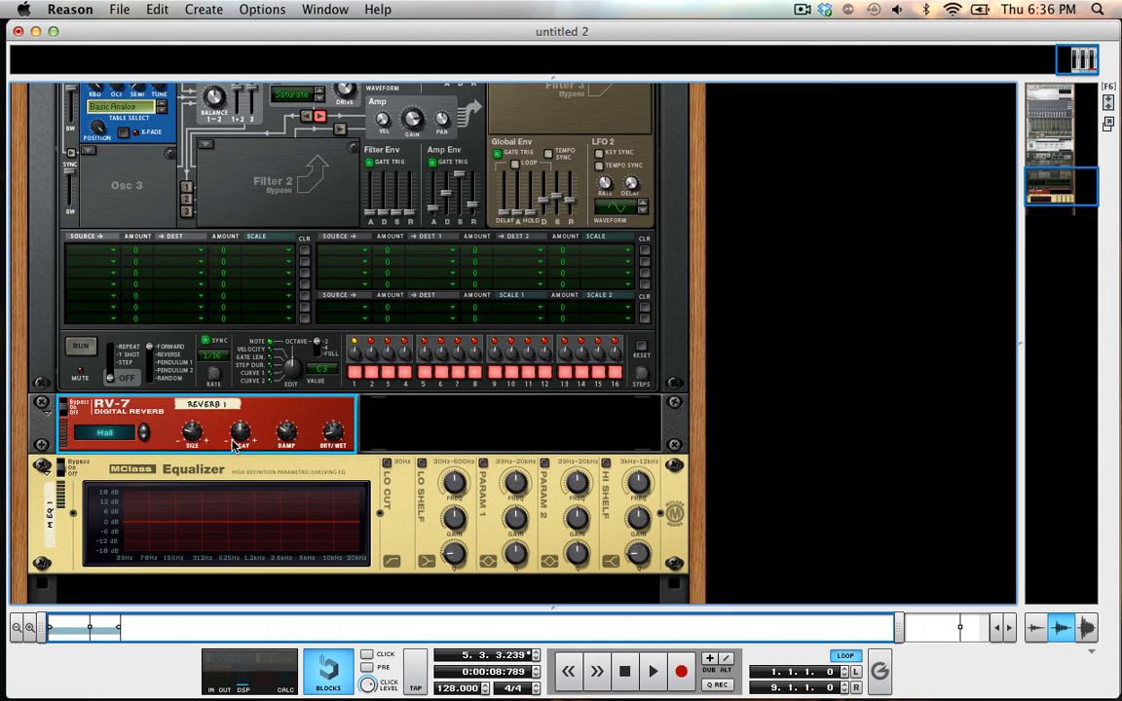
pyautogui.moveTo(234, 445)
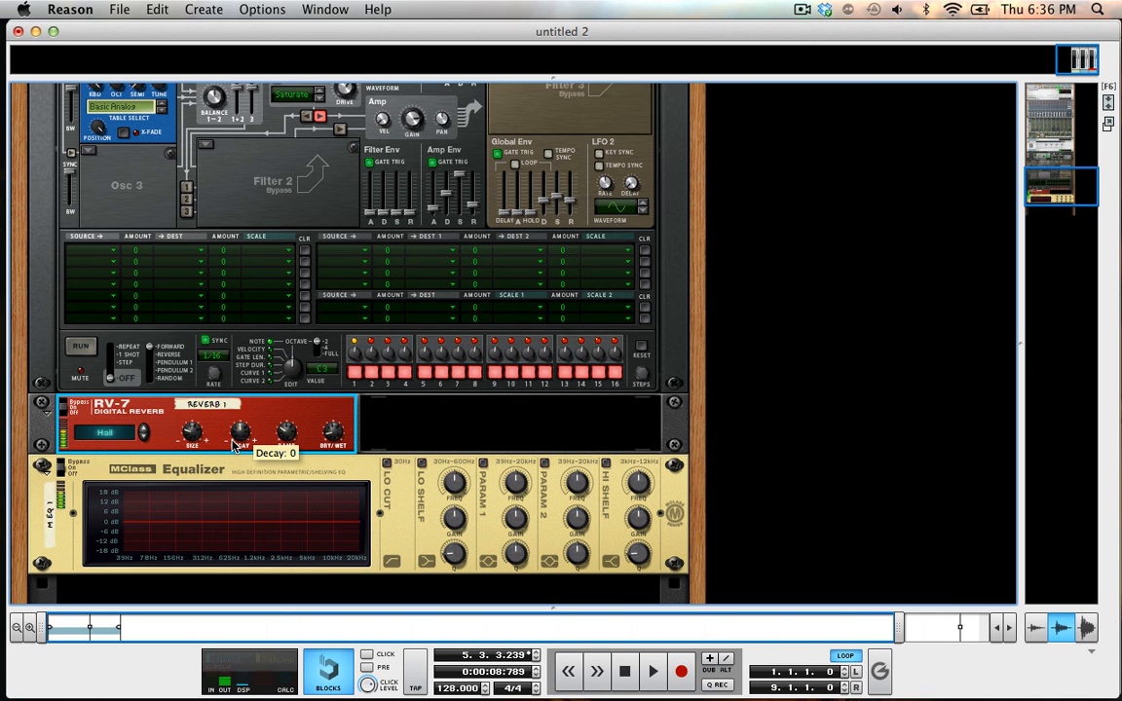
# Enable the Hi Shelf band on the MClass Equalizer and boost its gain
pyautogui.scroll(-3, 390, 409)
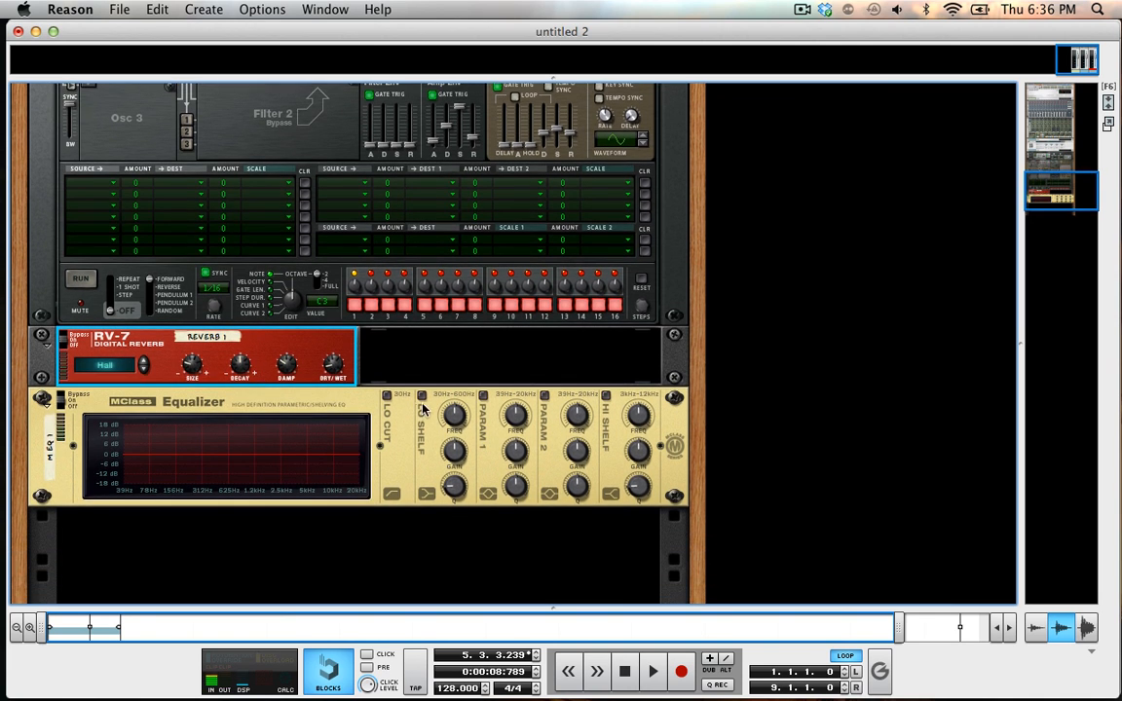
pyautogui.click(606, 394)
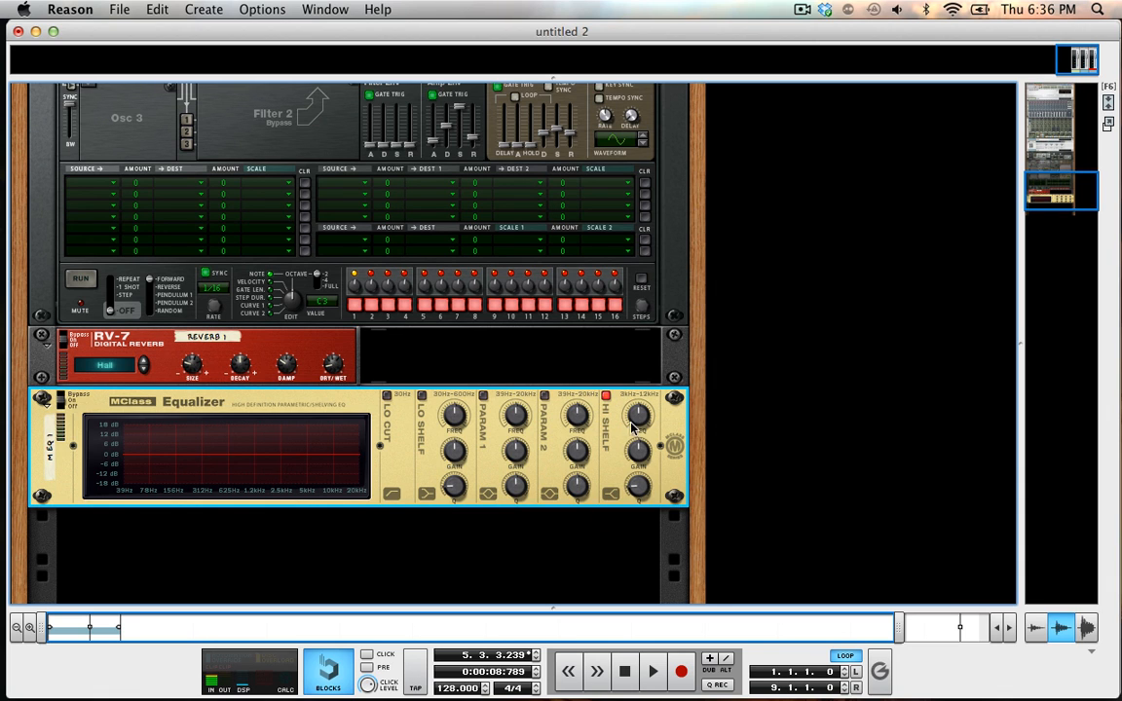
pyautogui.moveTo(638, 451); pyautogui.dragTo(655, 413)
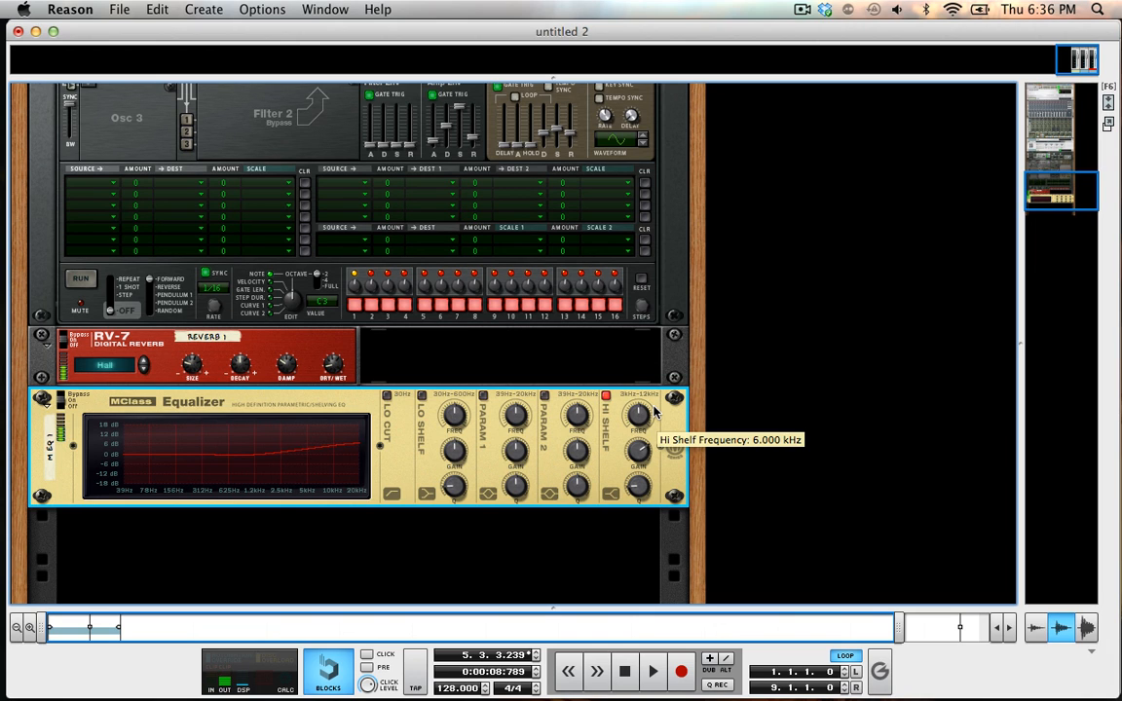
pyautogui.scroll(5, 678, 395)
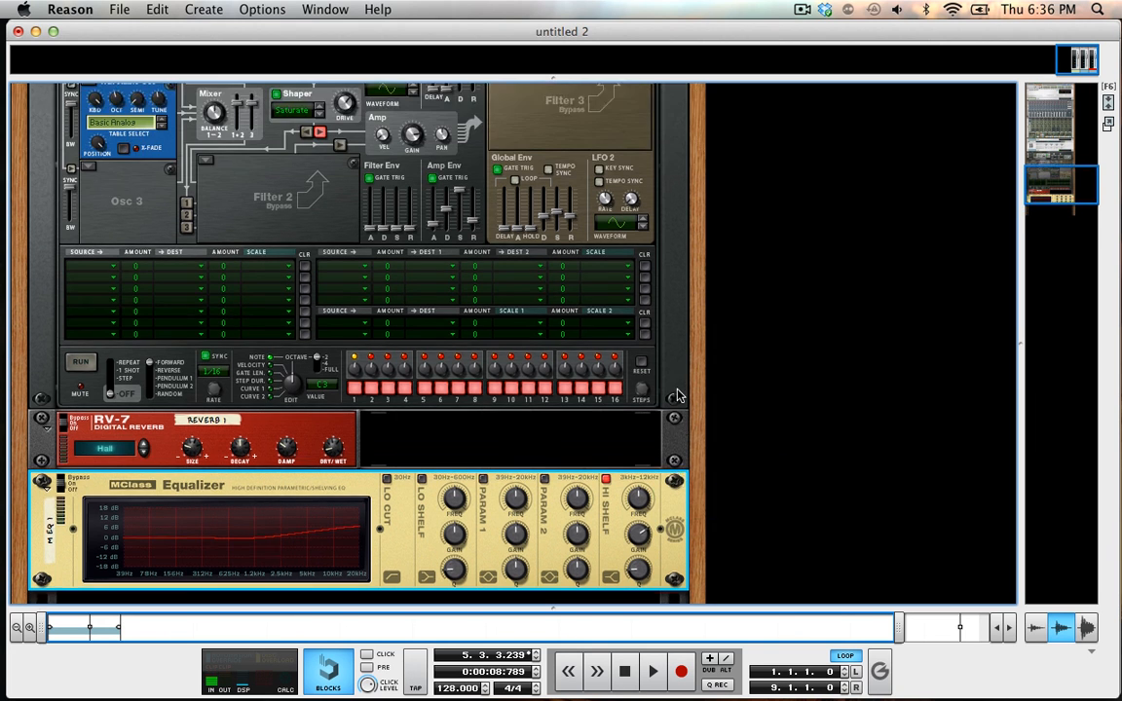
# Set the Thor synthesizer's master volume to 6.2 dB
pyautogui.scroll(2, 679, 395)
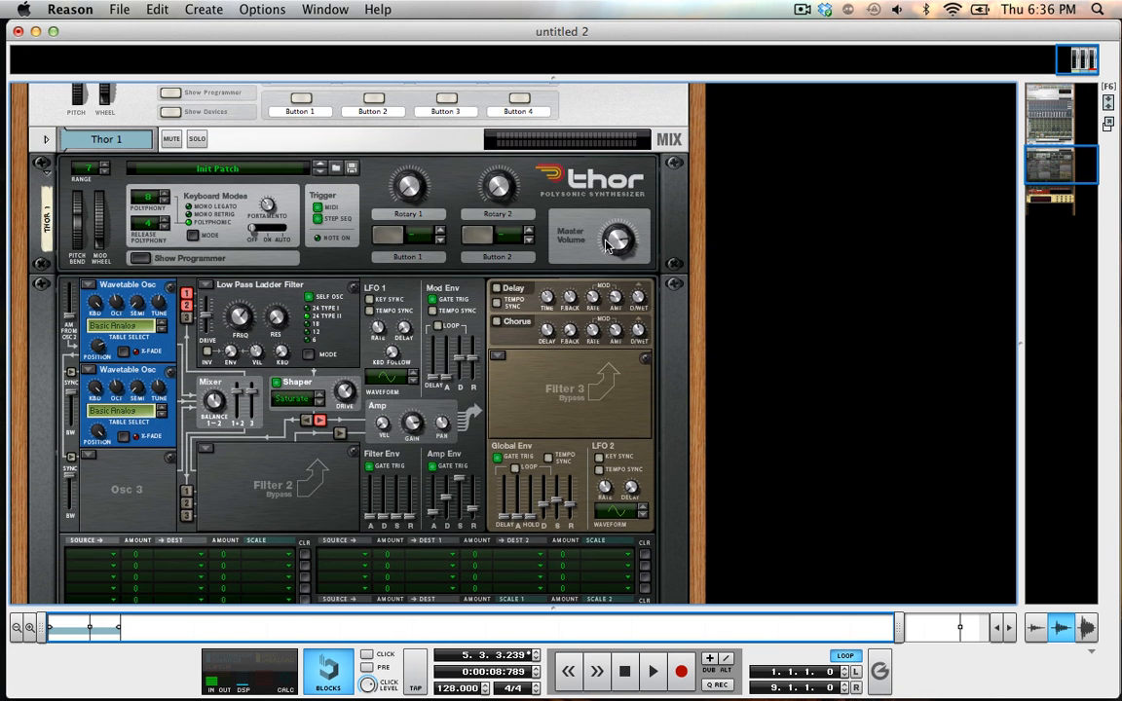
pyautogui.scroll(3, 497, 257)
pyautogui.scroll(-2, 622, 278)
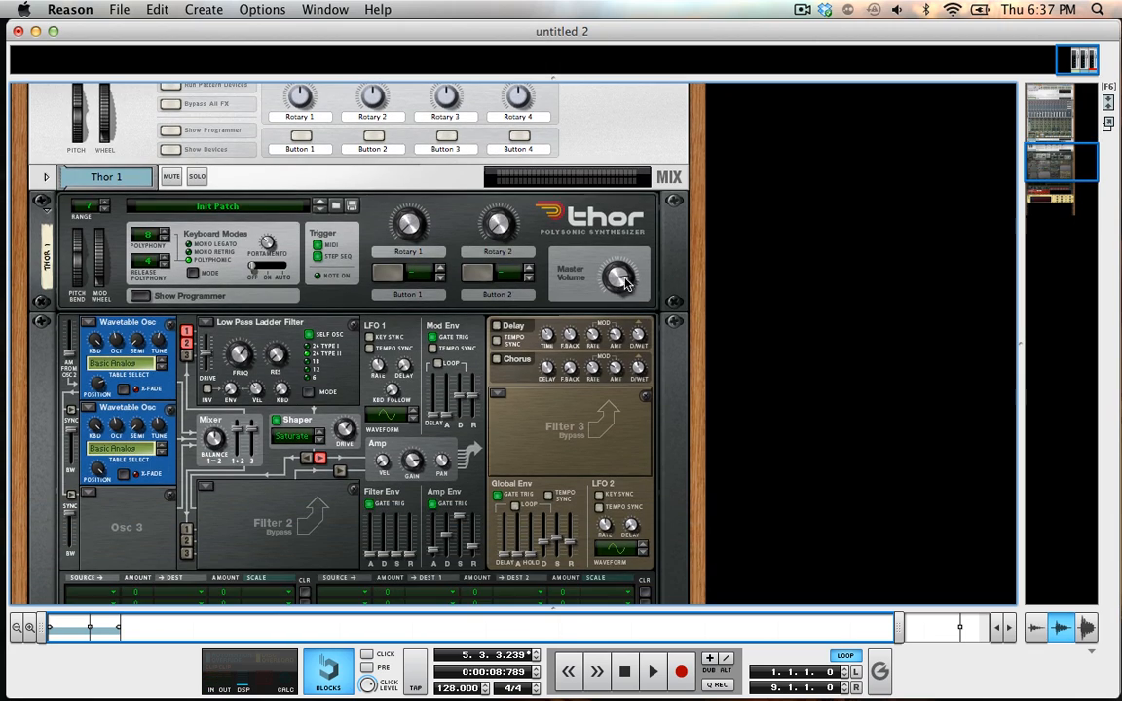
pyautogui.click(621, 277)
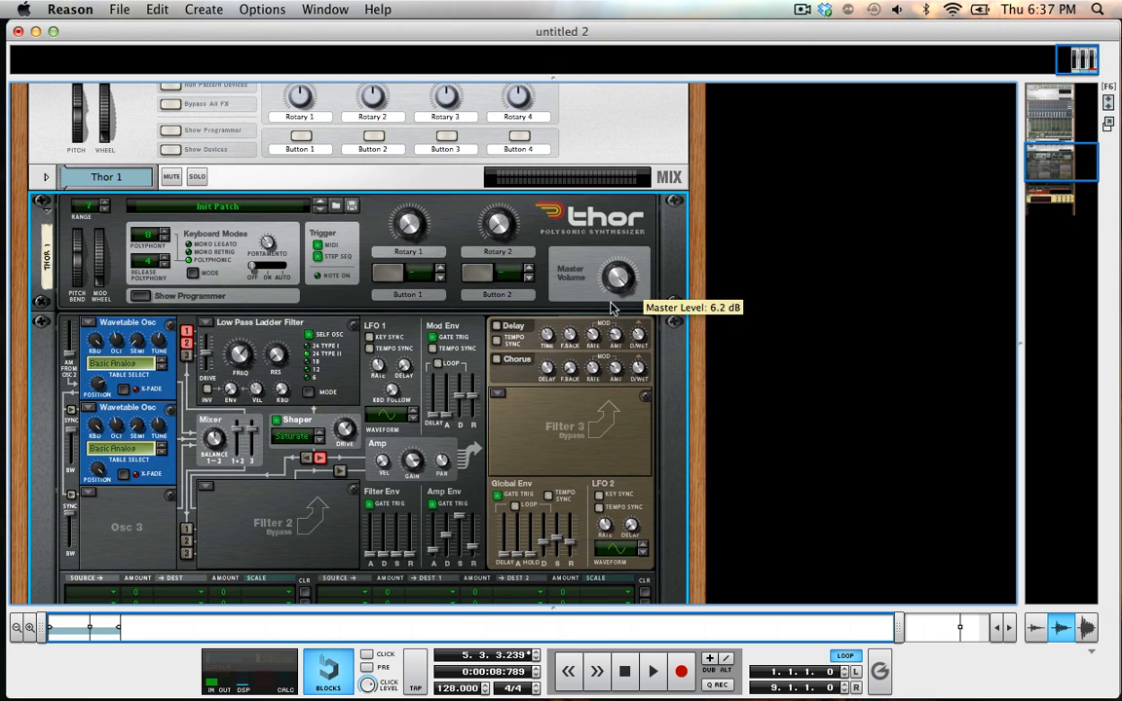
# Adjust the cutoff frequency of Thor's Low Pass Ladder Filter downward
pyautogui.scroll(-5, 612, 310)
pyautogui.scroll(-4, 611, 311)
pyautogui.scroll(6, 609, 315)
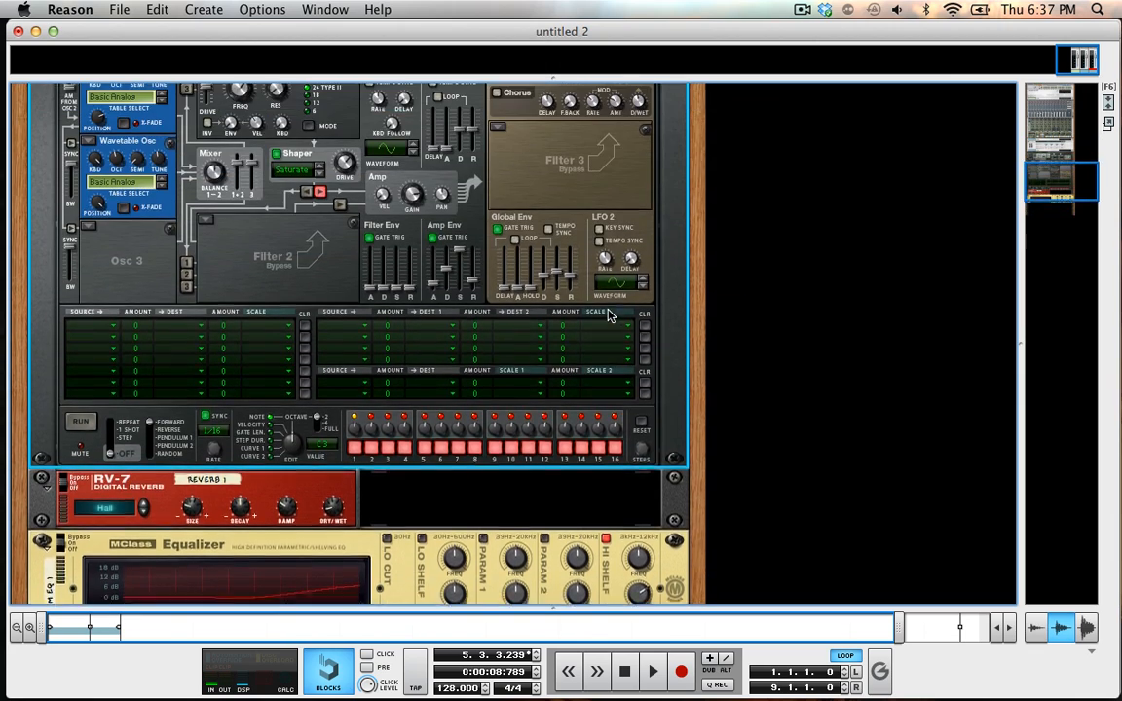
pyautogui.scroll(3, 608, 315)
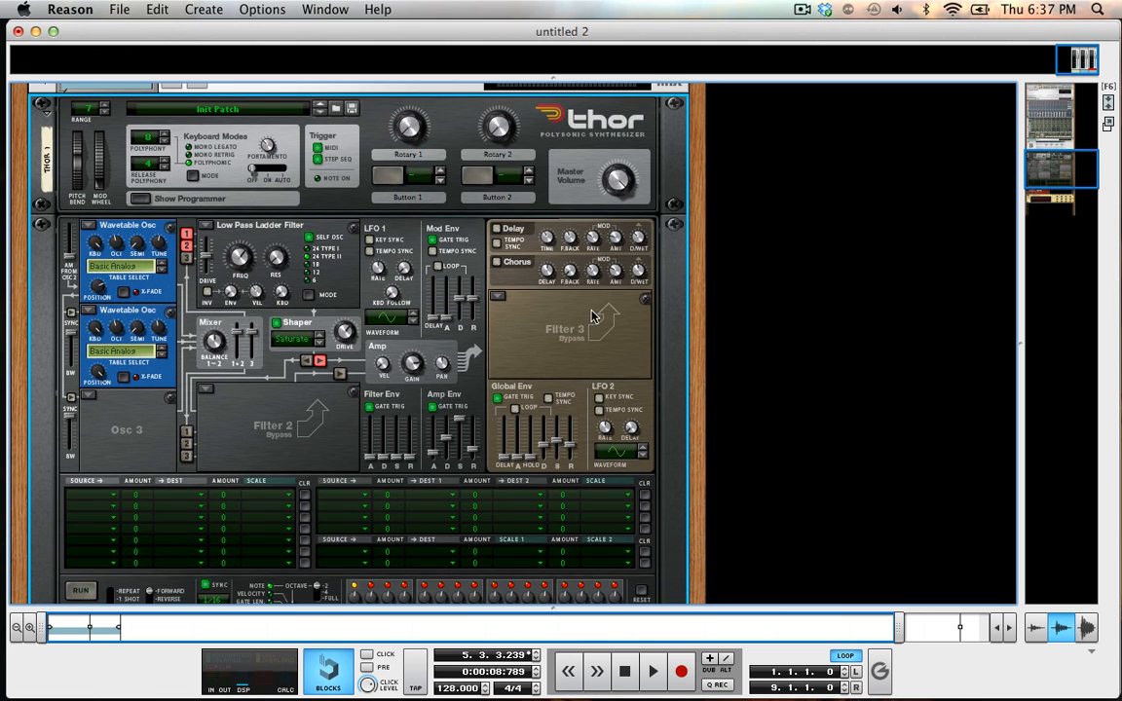
pyautogui.moveTo(247, 272); pyautogui.dragTo(247, 277)
pyautogui.moveTo(243, 258); pyautogui.dragTo(248, 269)
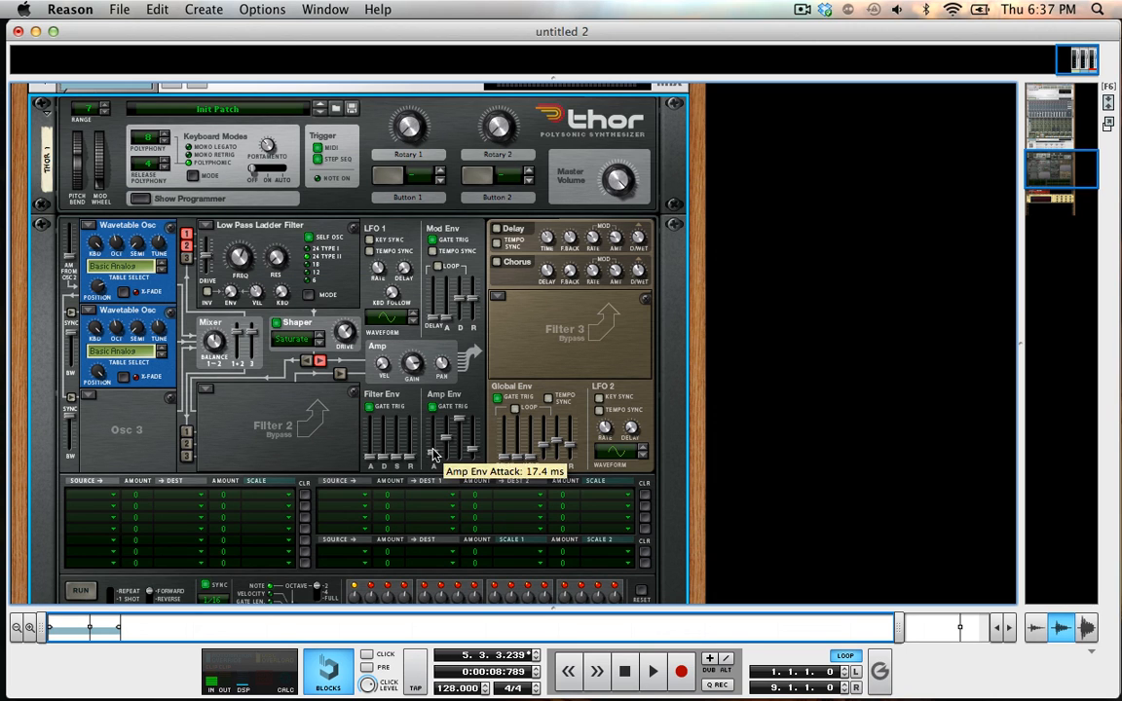
# Try a slower amp envelope attack of 296 ms in Thor, and settle on 21.0 ms
pyautogui.moveTo(434, 454); pyautogui.dragTo(433, 451)
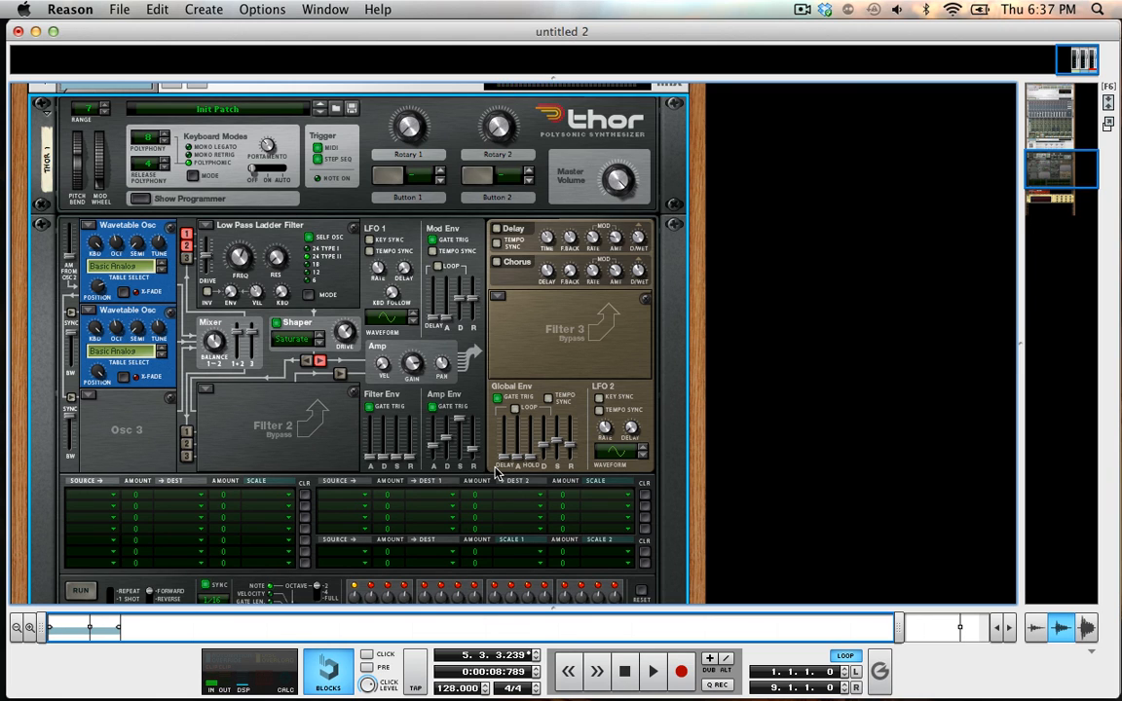
pyautogui.moveTo(437, 454)
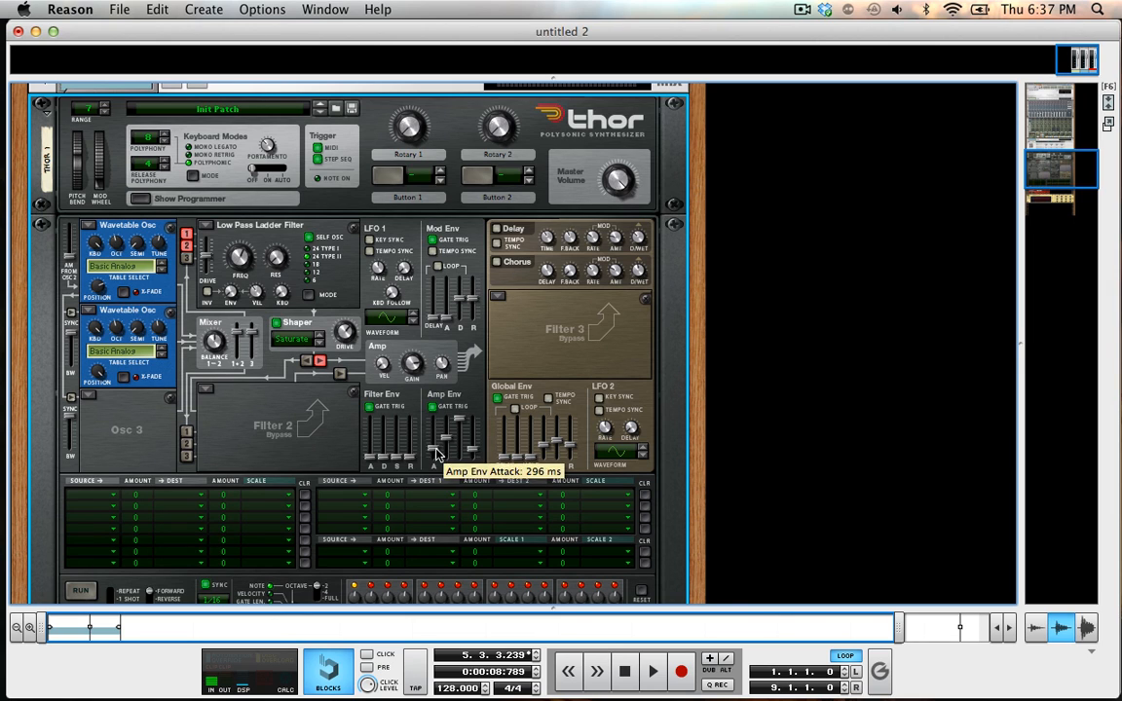
pyautogui.moveTo(438, 454); pyautogui.dragTo(437, 458)
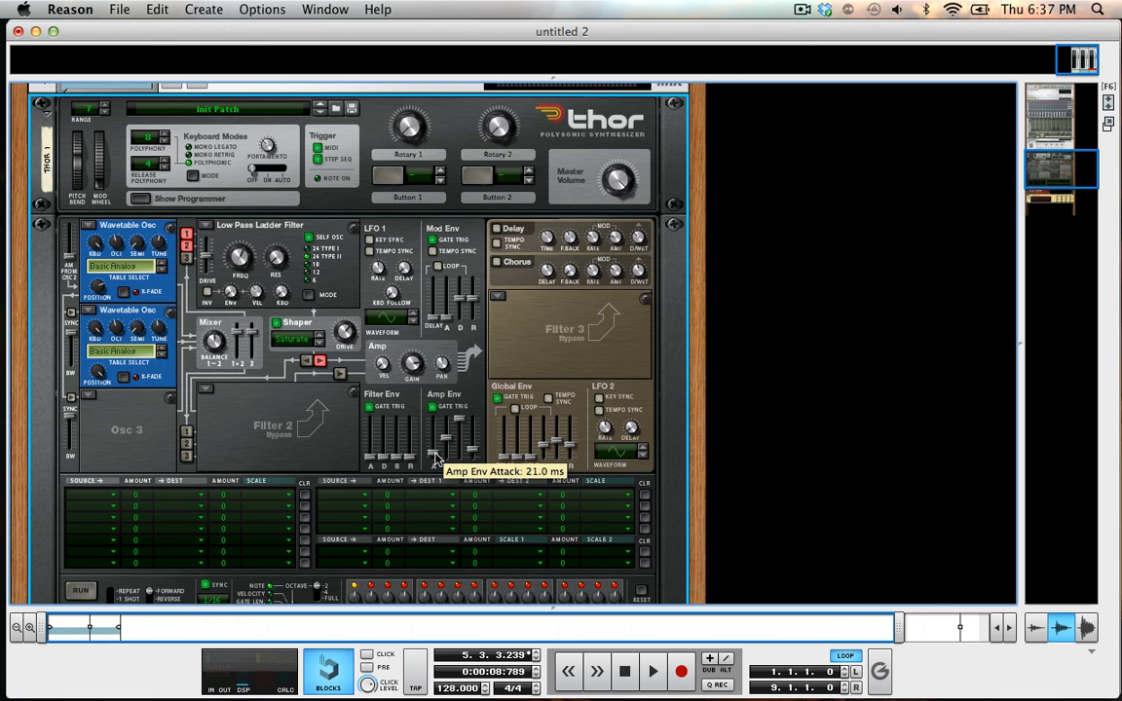